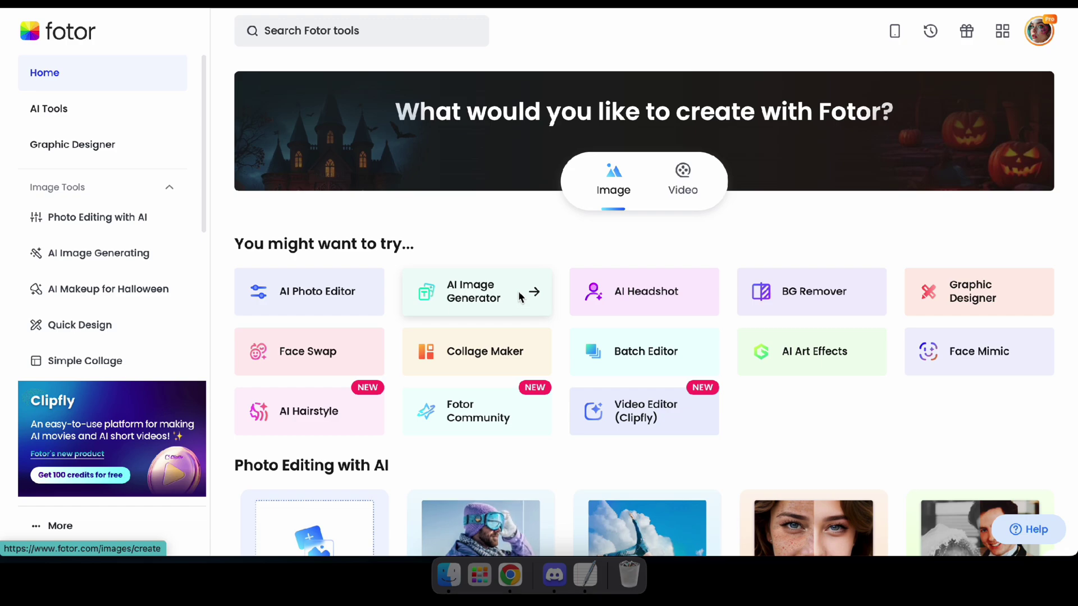
# - Open the AI Image Generator and examine its aspect ratio, model, style and example prompt options
pyautogui.click(515, 294)
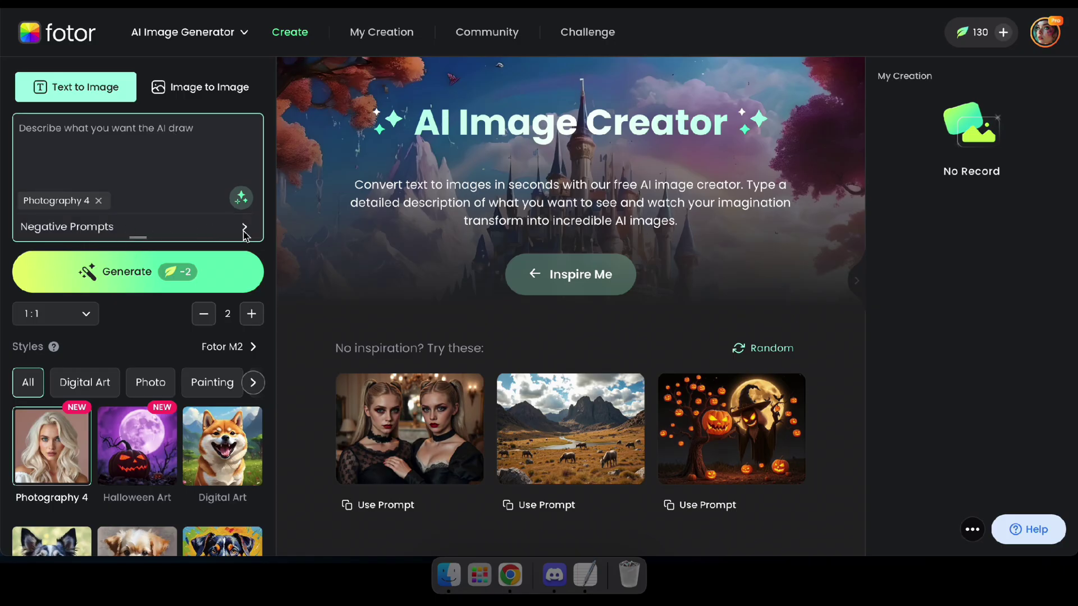
pyautogui.click(87, 316)
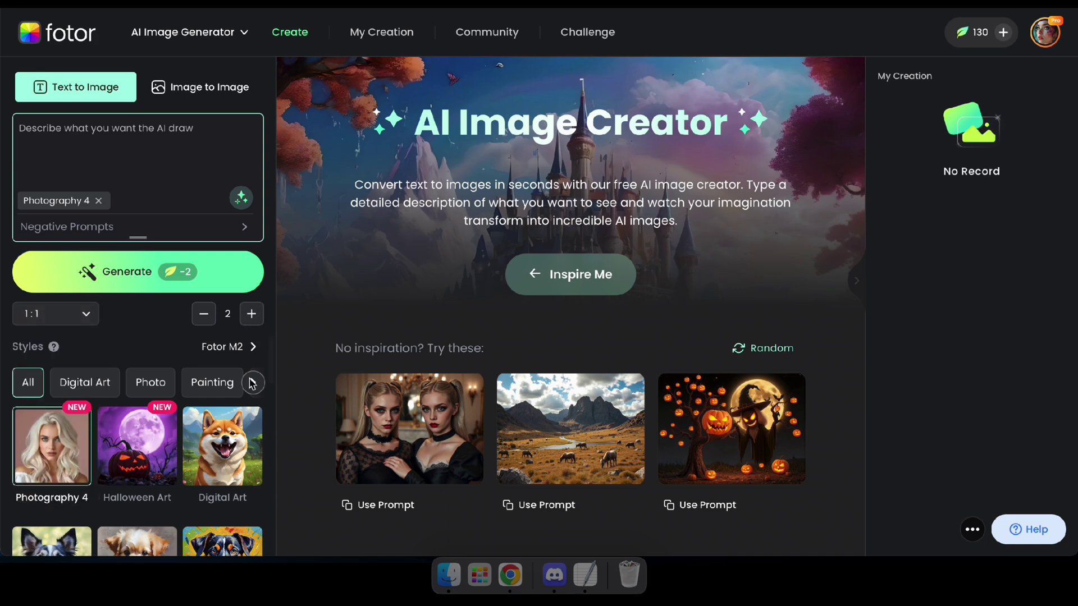
pyautogui.click(240, 348)
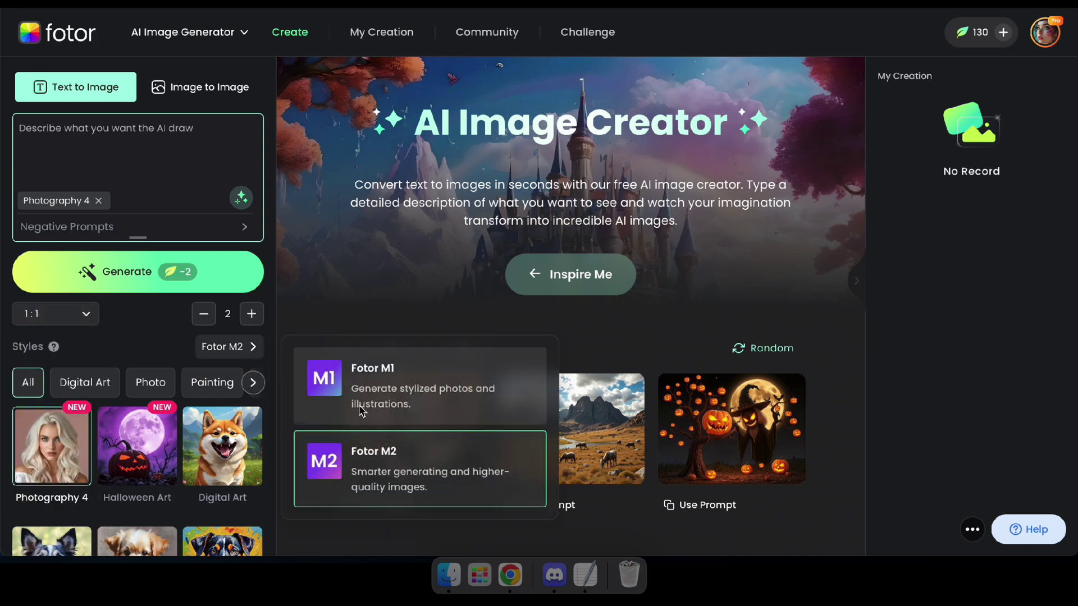
pyautogui.scroll(-3, 138, 427)
pyautogui.scroll(2, 187, 393)
pyautogui.scroll(-2, 61, 423)
pyautogui.scroll(3, 62, 422)
pyautogui.scroll(-15, 140, 438)
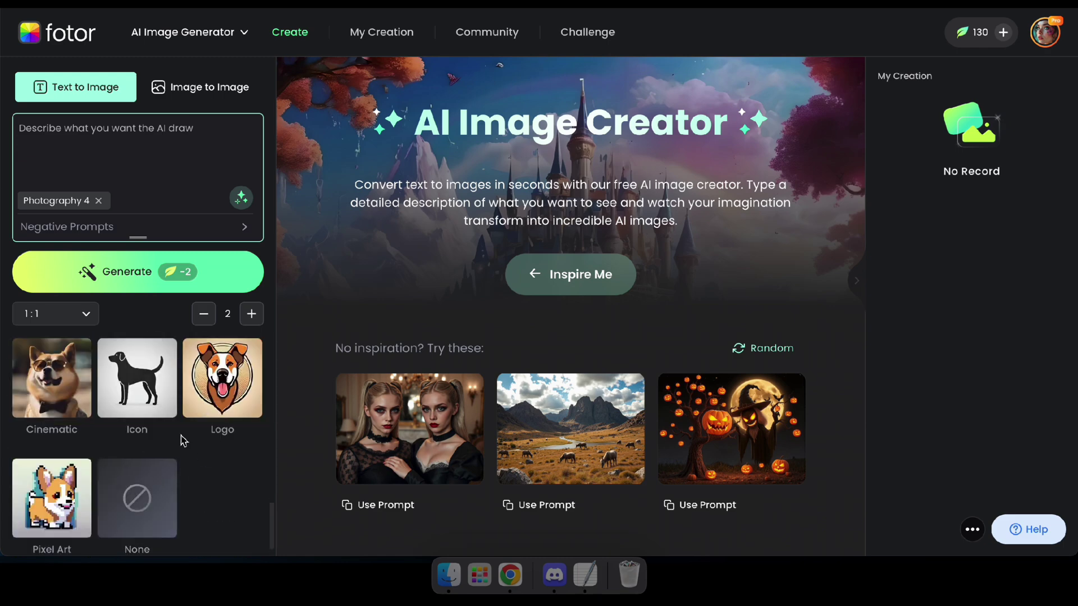
pyautogui.scroll(10, 181, 441)
pyautogui.click(84, 140)
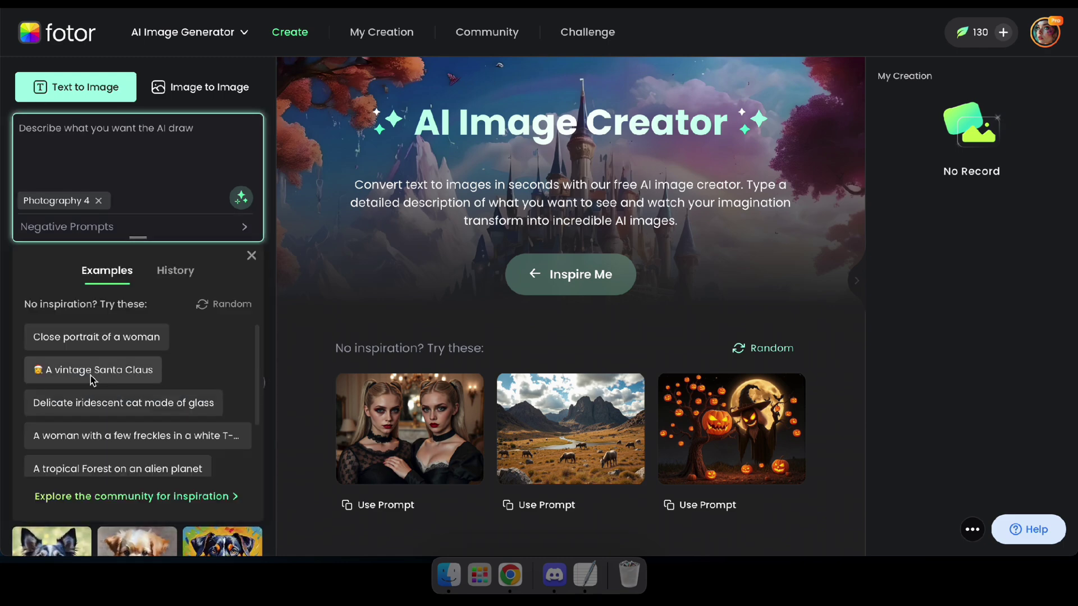
pyautogui.click(251, 256)
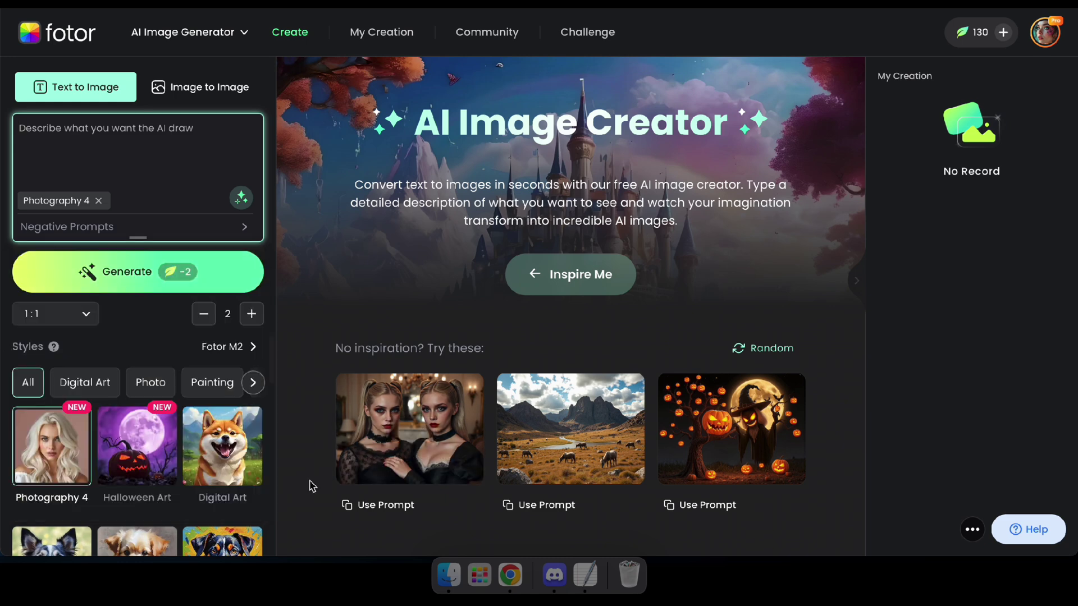
# - Copy the portrait prompt of the freckled woman in a white T-shirt from the text document into the image description
pyautogui.click(585, 575)
pyautogui.moveTo(280, 54); pyautogui.dragTo(109, 45)
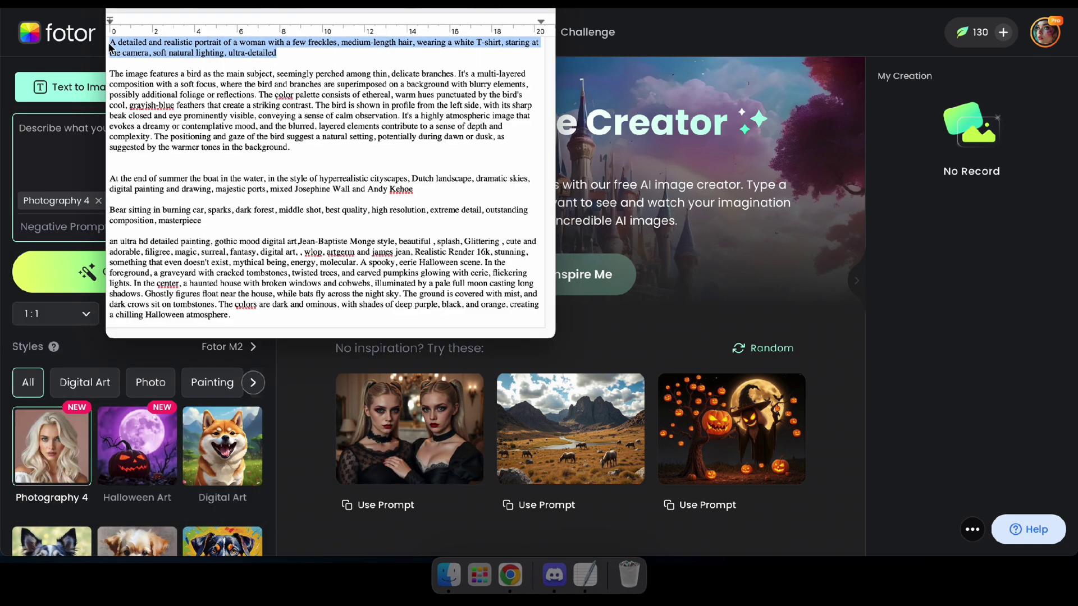
pyautogui.press('super+c')
pyautogui.click(64, 142)
pyautogui.press('super+v')
# - Generate two portraits from the prompt in the Photography 4 style and check the editing options for the second one
pyautogui.click(251, 314)
pyautogui.click(204, 313)
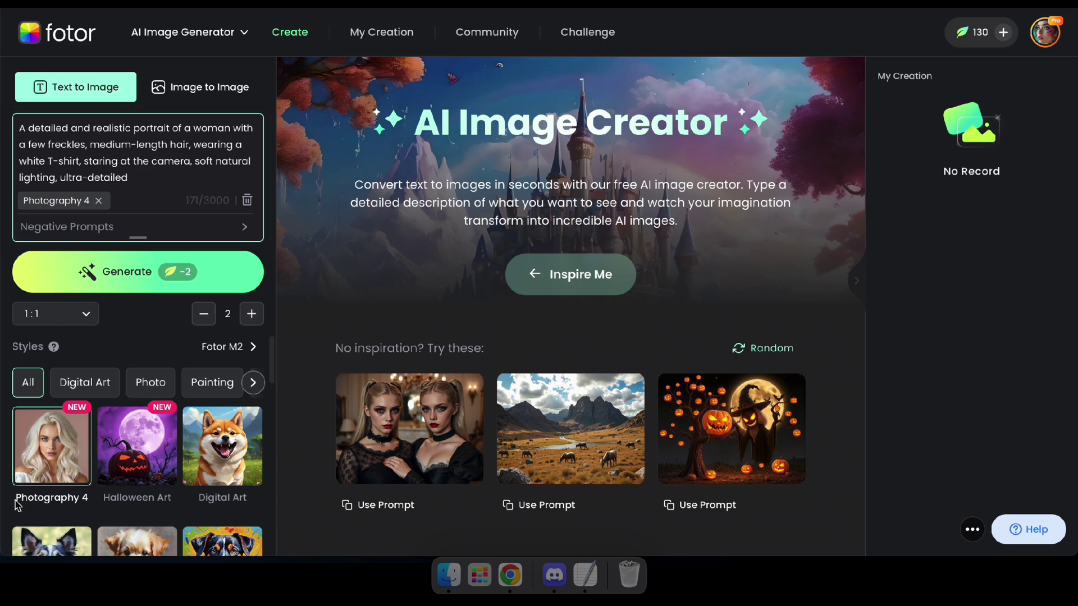
pyautogui.click(113, 272)
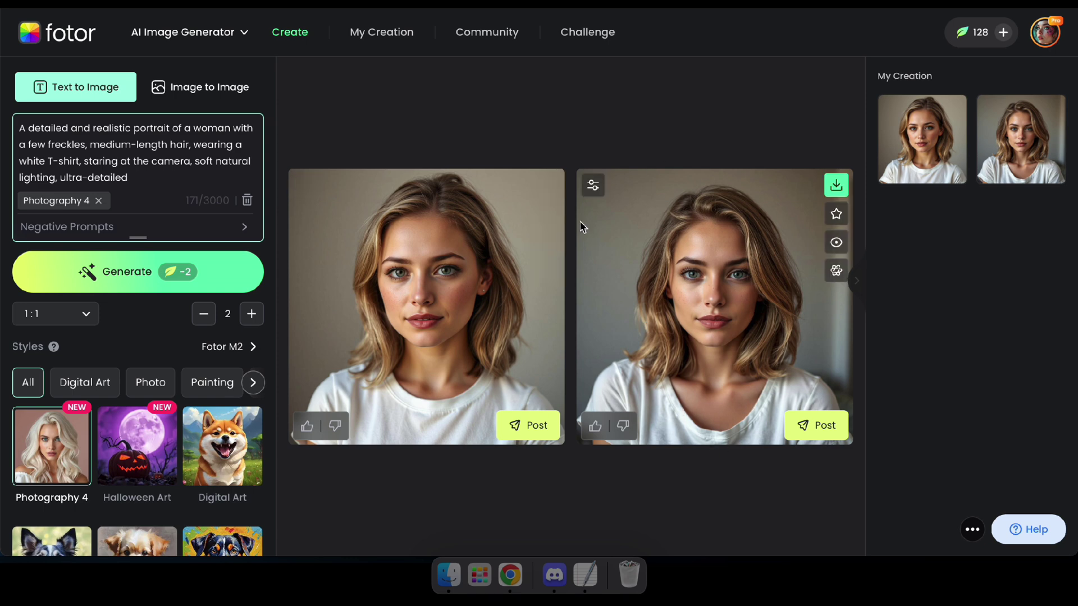
pyautogui.click(594, 187)
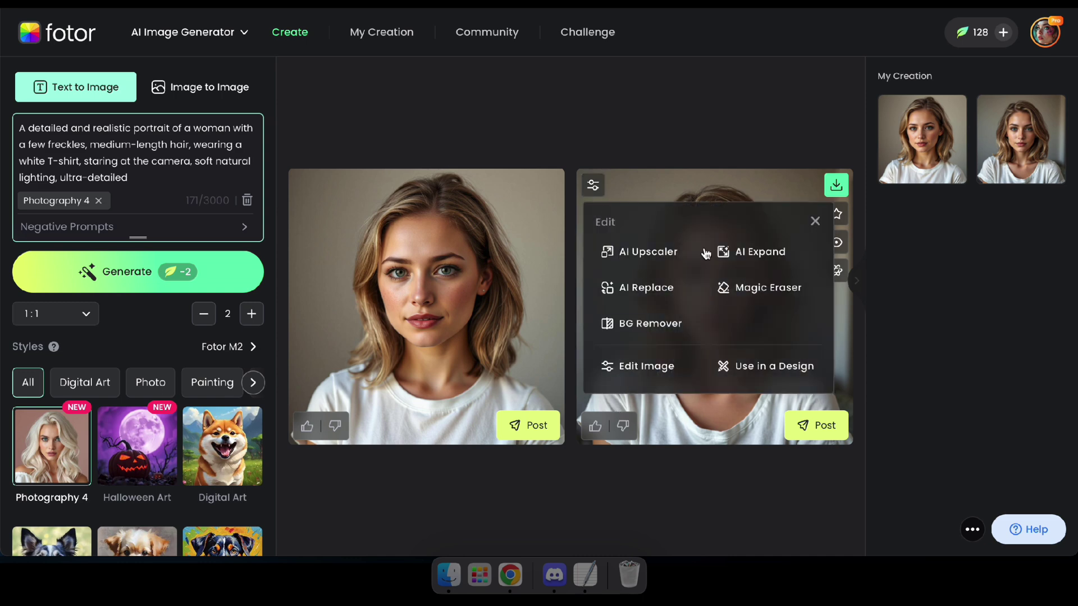
pyautogui.click(659, 152)
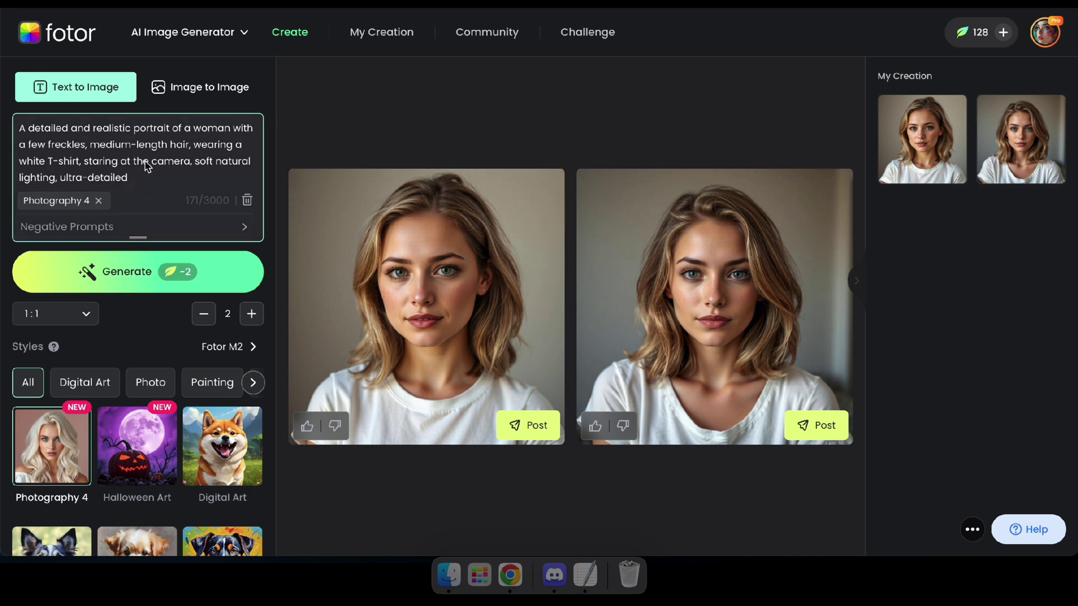
# - Replace the image description with the bird prompt from the text document and generate two images
pyautogui.click(582, 563)
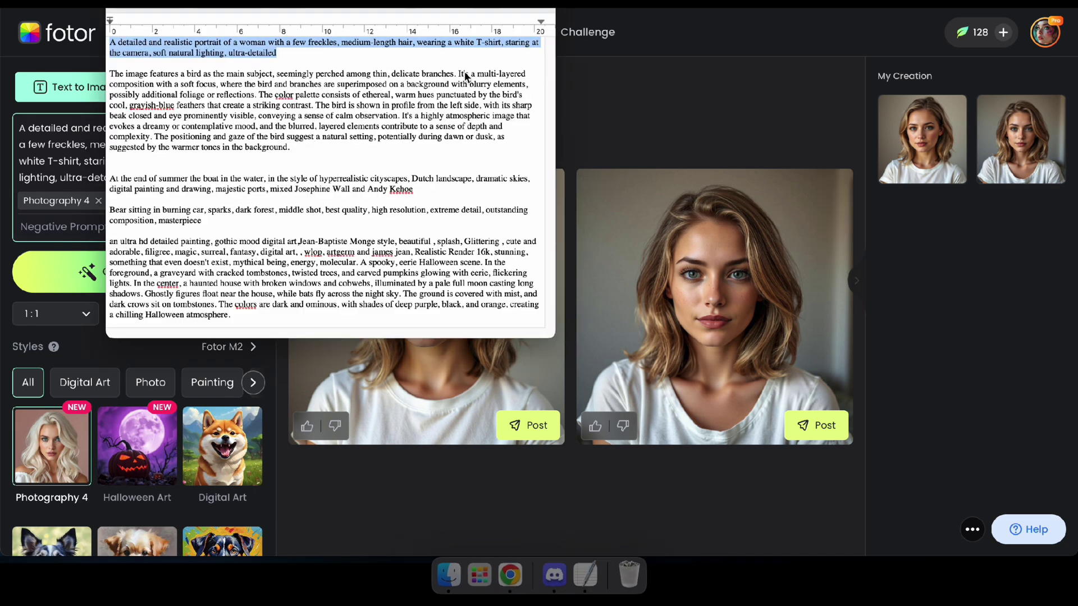
pyautogui.moveTo(291, 145); pyautogui.dragTo(111, 75)
pyautogui.press('super+c')
pyautogui.click(60, 159)
pyautogui.press('super+a')
pyautogui.press('super+v')
pyautogui.scroll(3, 87, 160)
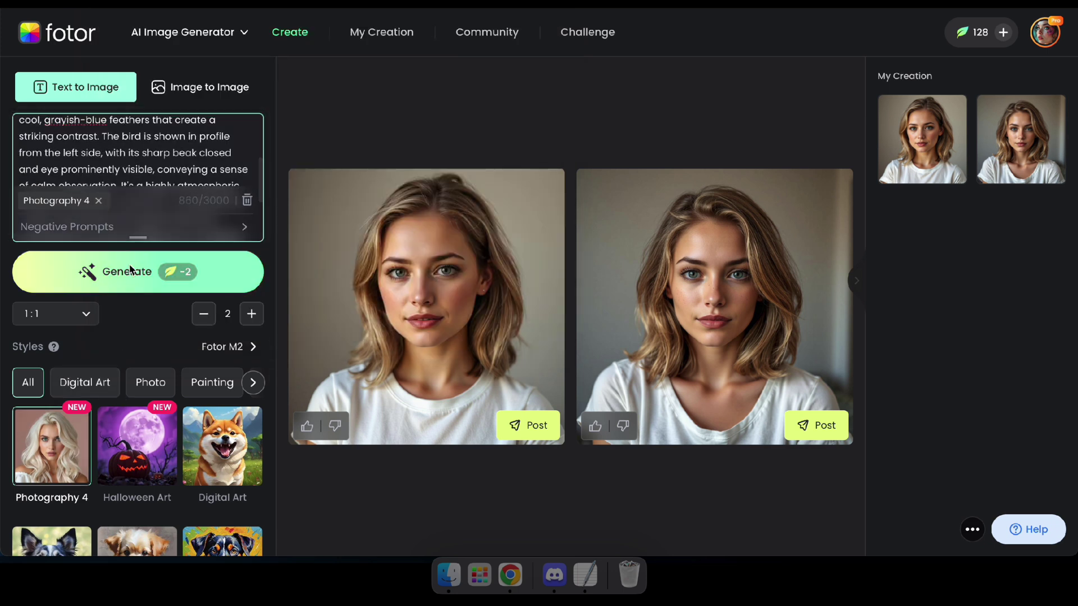
pyautogui.click(206, 286)
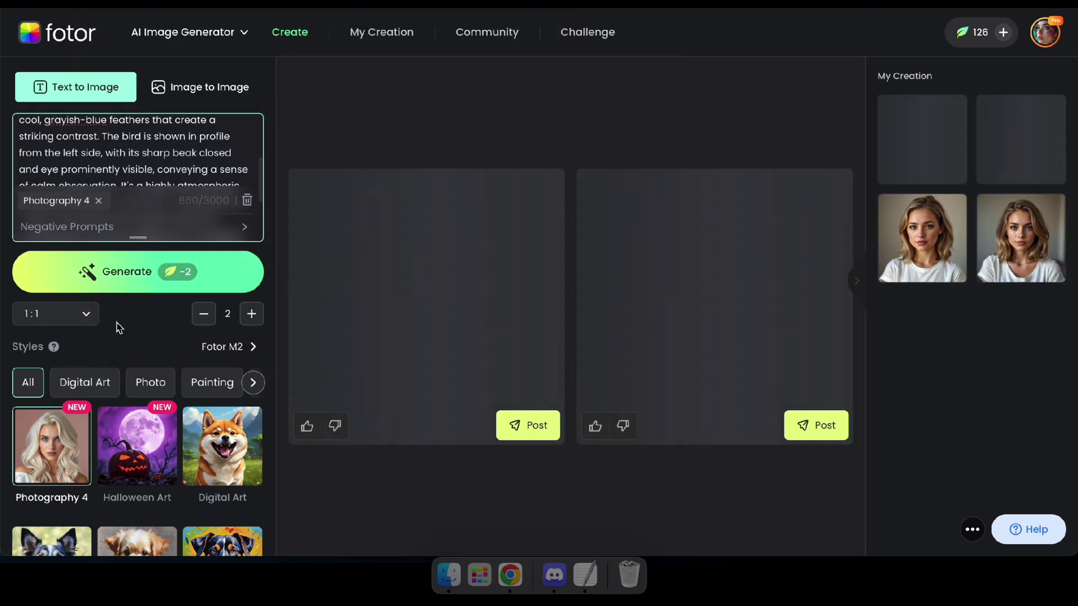
pyautogui.moveTo(669, 275)
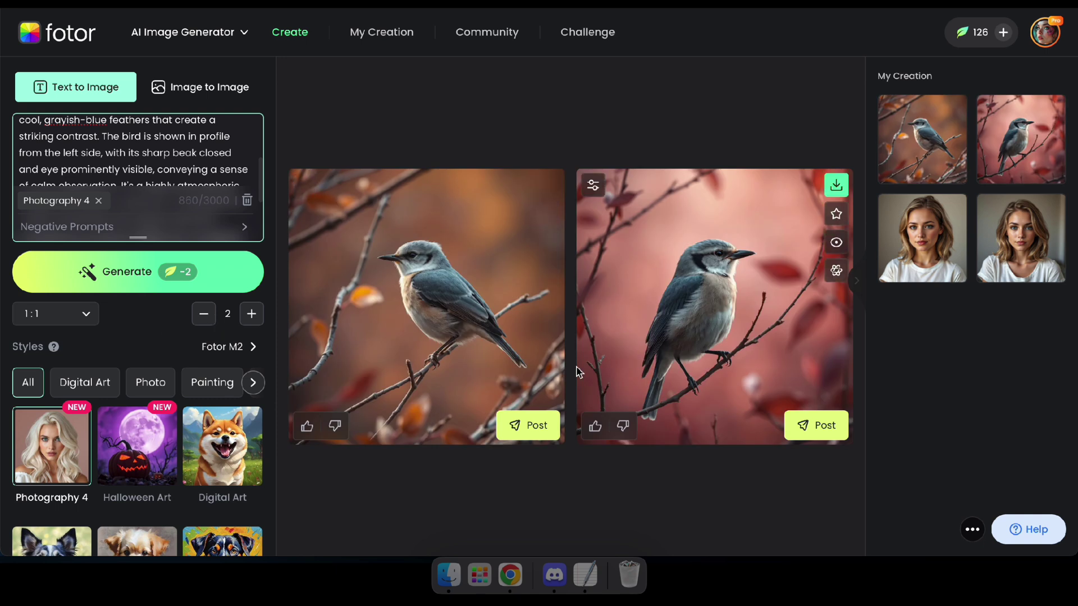
pyautogui.moveTo(479, 322)
# - Generate the bird images again at a 16:9 aspect ratio and view the second result enlarged
pyautogui.click(56, 313)
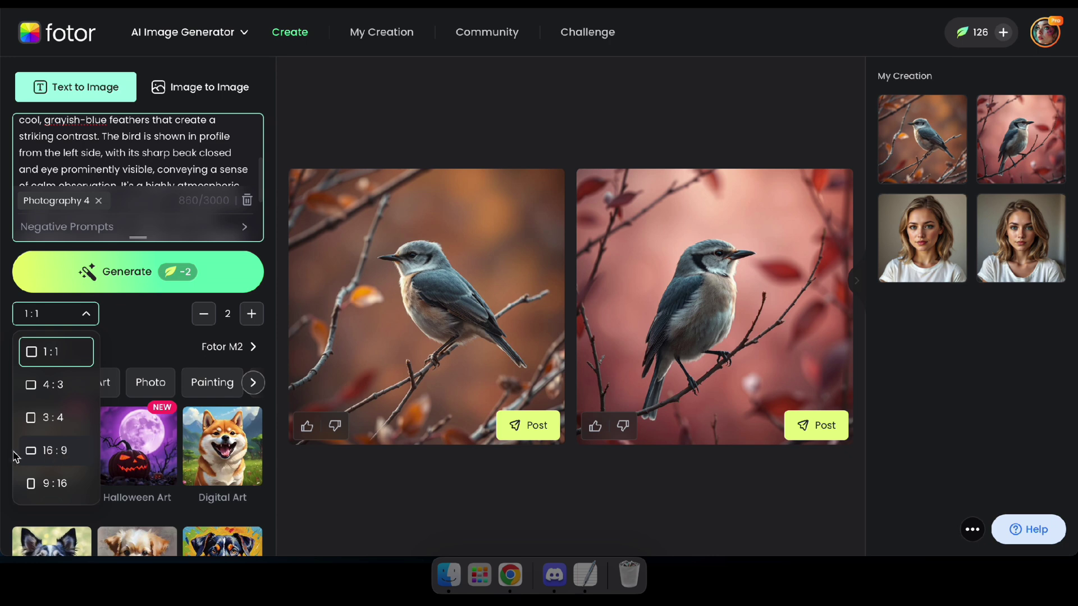
pyautogui.click(51, 452)
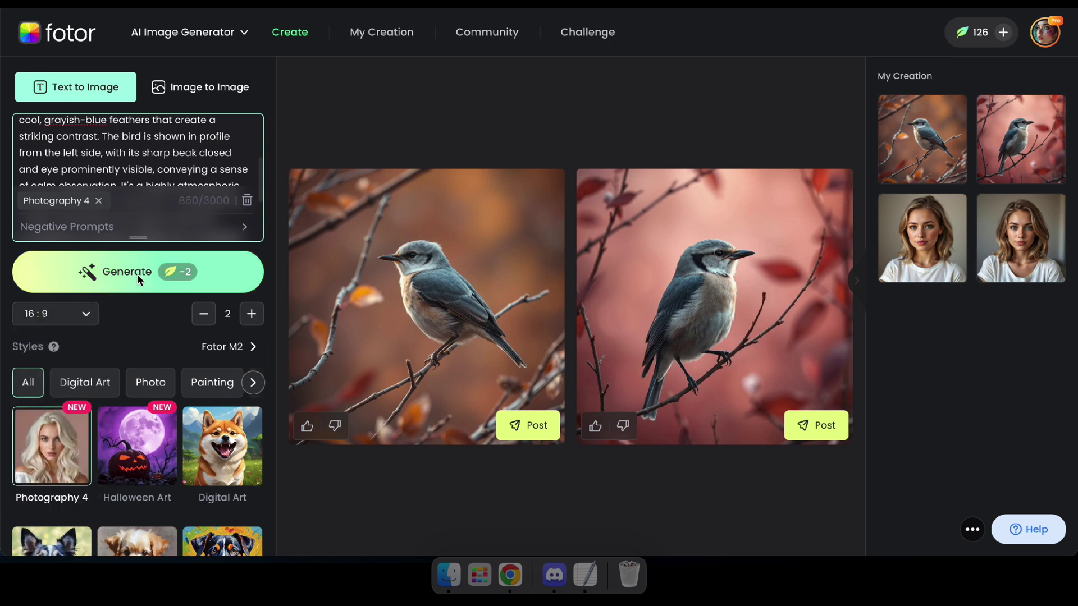
pyautogui.click(86, 272)
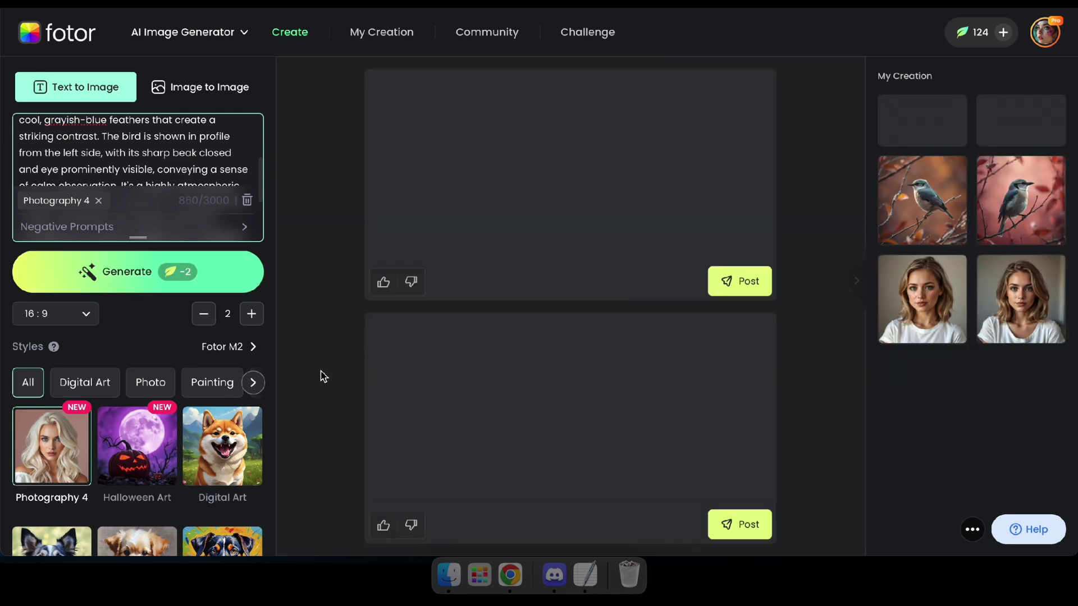
pyautogui.click(633, 419)
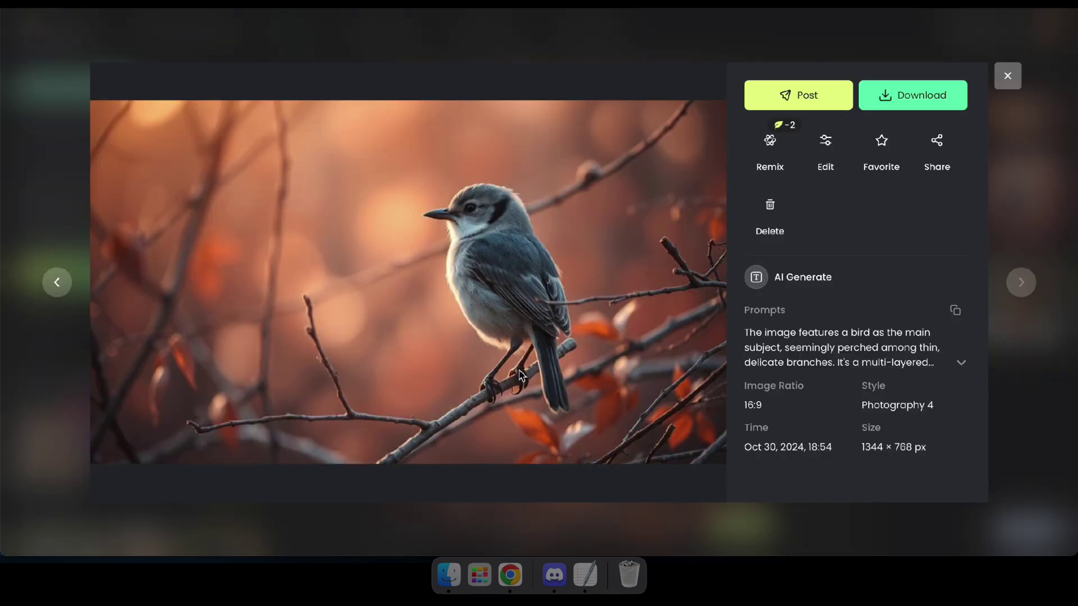
pyautogui.click(1007, 78)
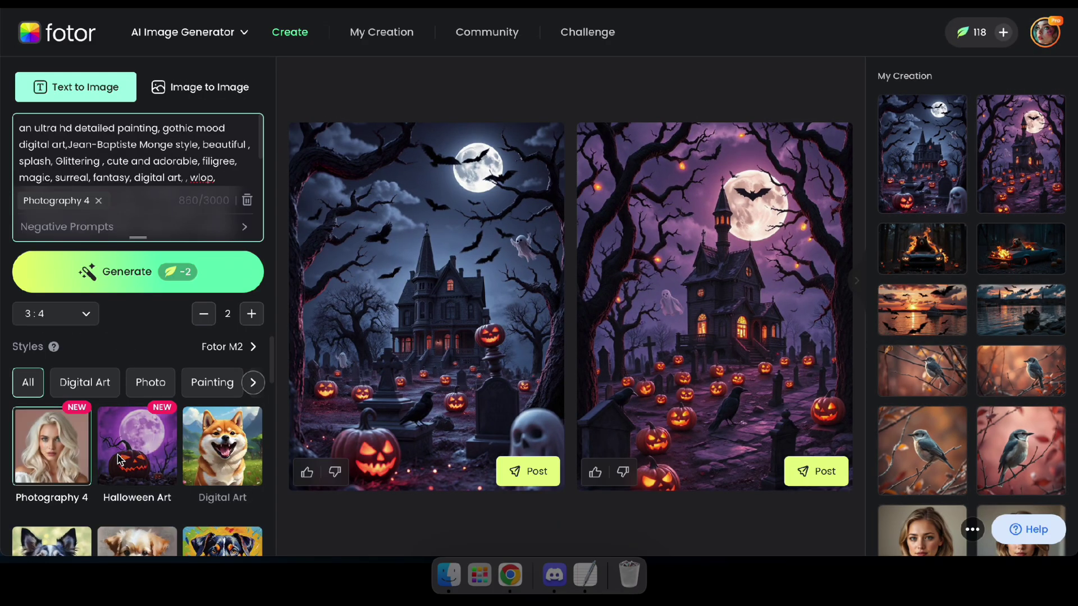
# - Generate the gothic Halloween scene again in the Anime style and view the haunted house result enlarged
pyautogui.scroll(-3, 164, 449)
pyautogui.scroll(-10, 163, 448)
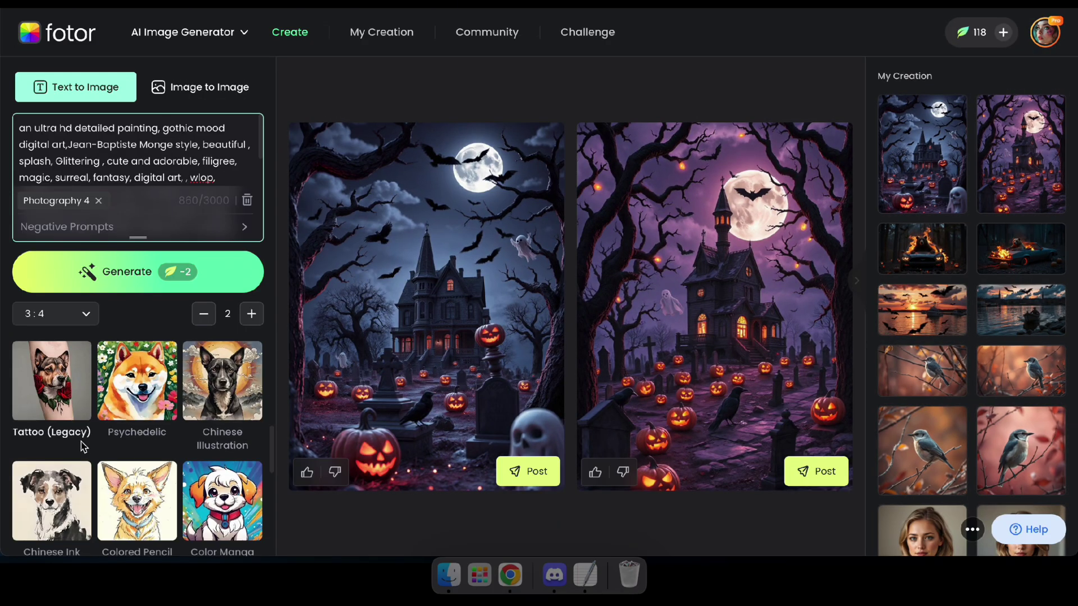
pyautogui.scroll(3, 163, 451)
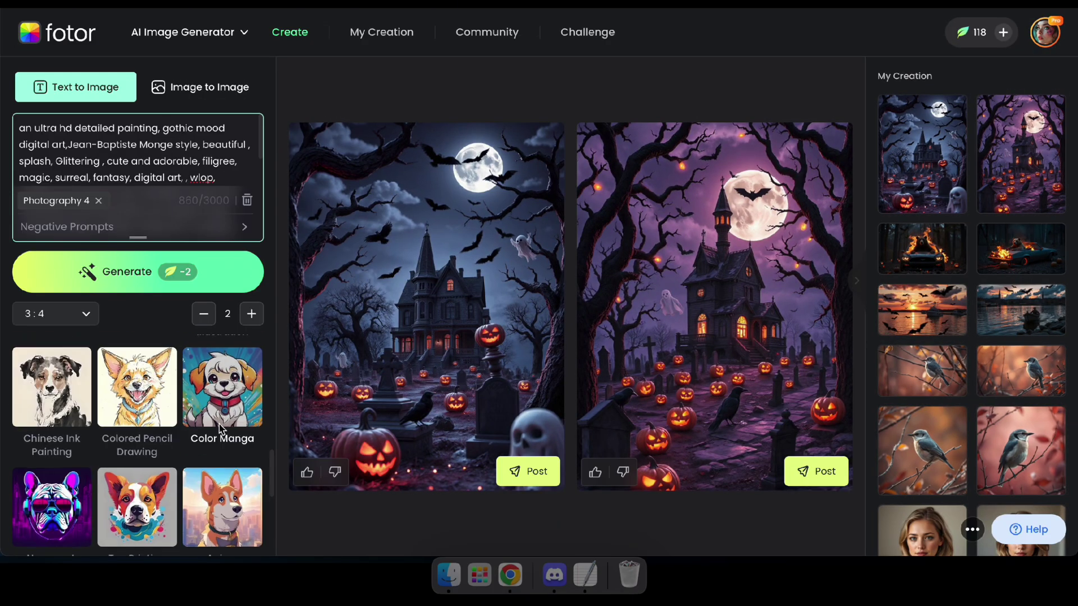
pyautogui.click(223, 478)
pyautogui.click(142, 275)
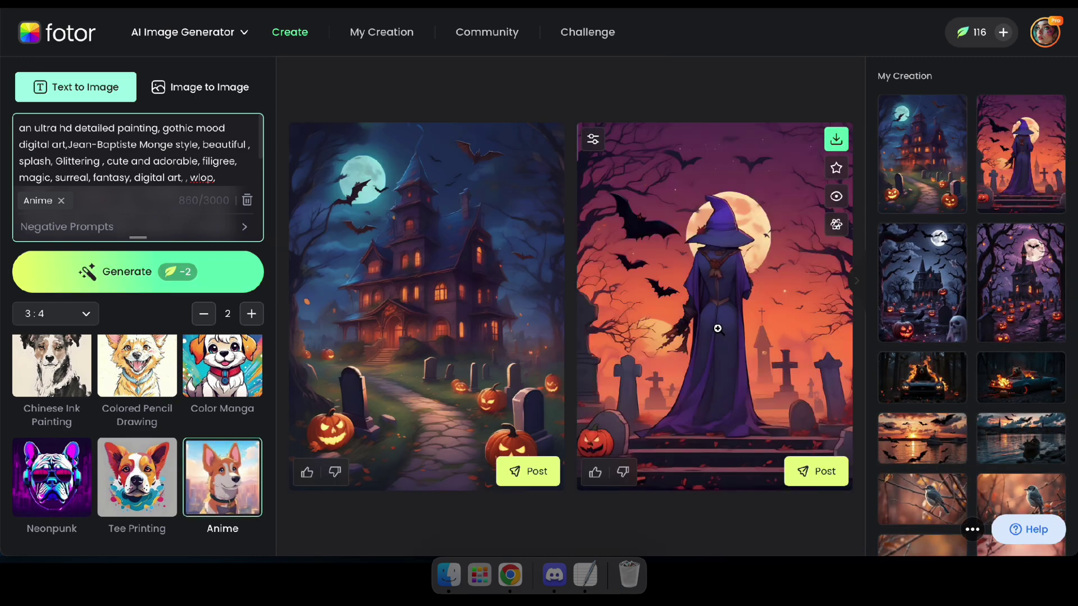
pyautogui.click(452, 286)
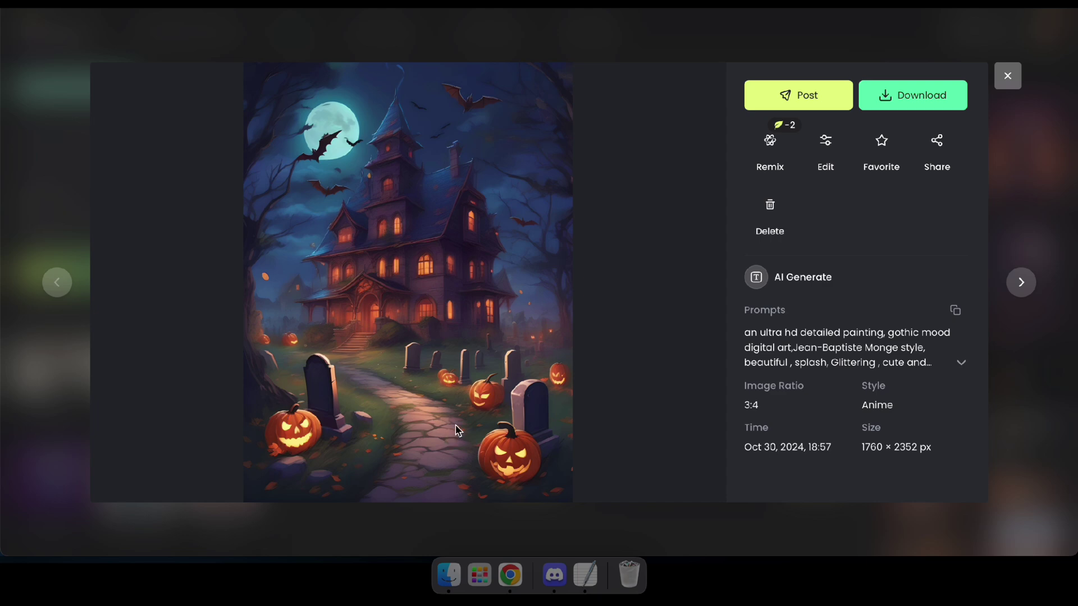
pyautogui.click(1027, 157)
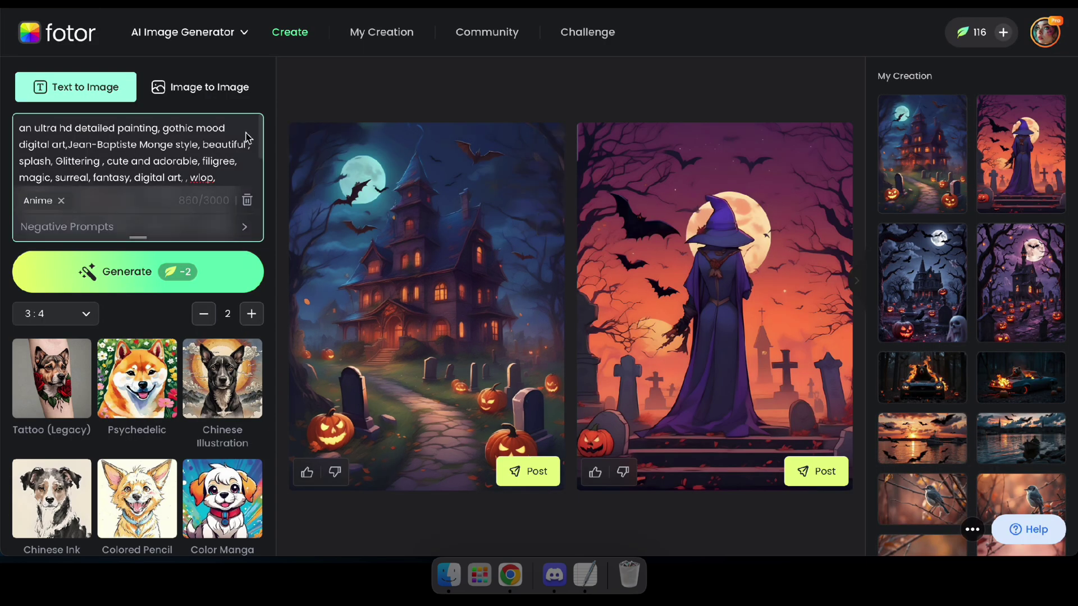
# - Switch to image-to-image generation and upload Avatars.png from the Fotor folder as the source image
pyautogui.click(223, 101)
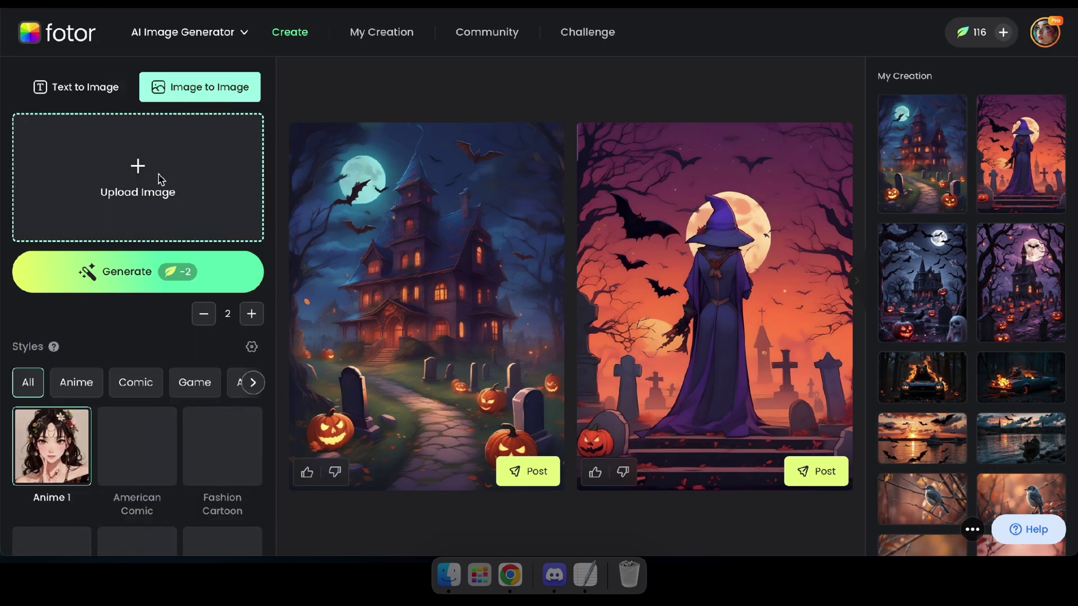
pyautogui.click(169, 184)
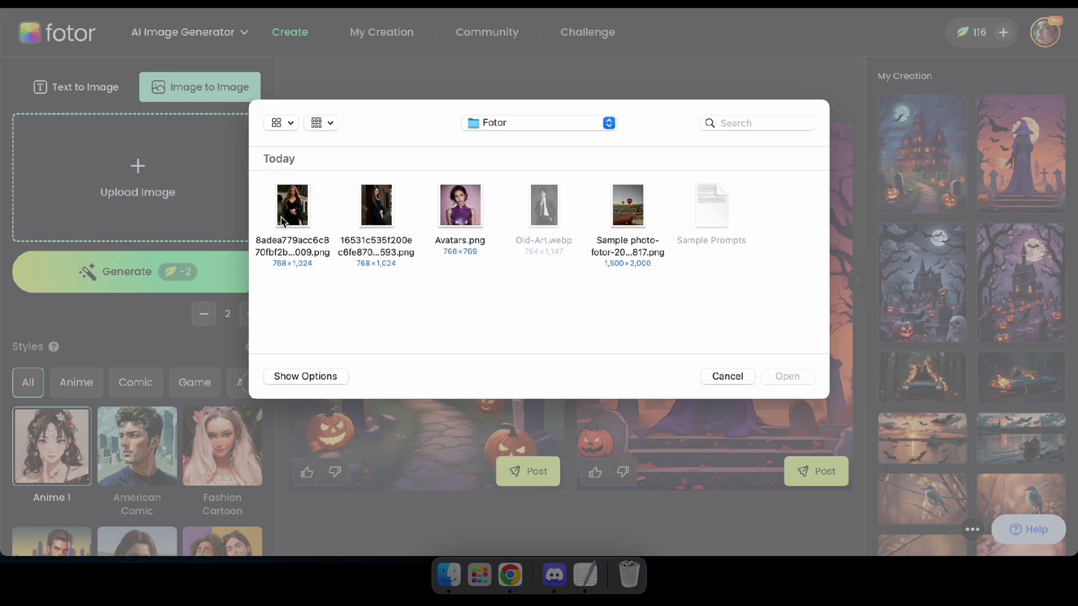
pyautogui.doubleClick(473, 215)
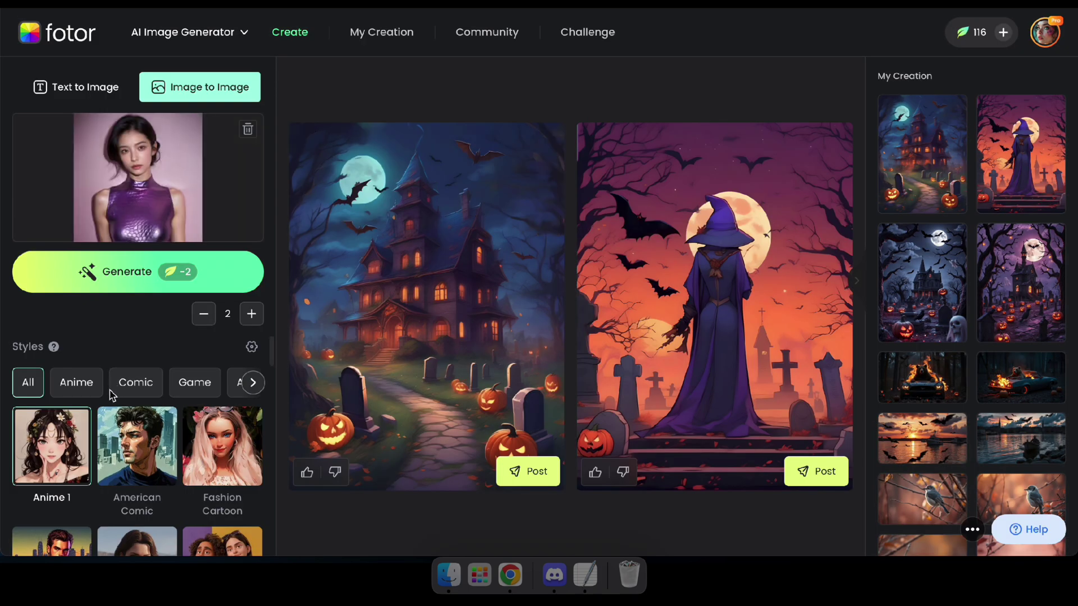
# - Generate two versions of the uploaded portrait in the GTA style
pyautogui.scroll(-3, 145, 416)
pyautogui.click(52, 469)
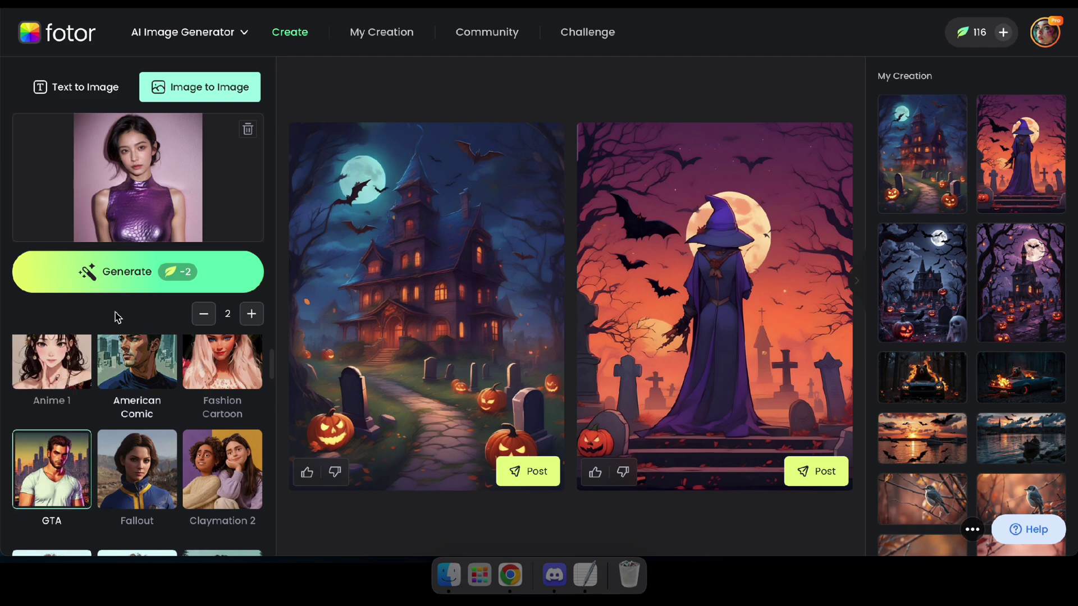
pyautogui.click(126, 286)
pyautogui.scroll(-1, 153, 350)
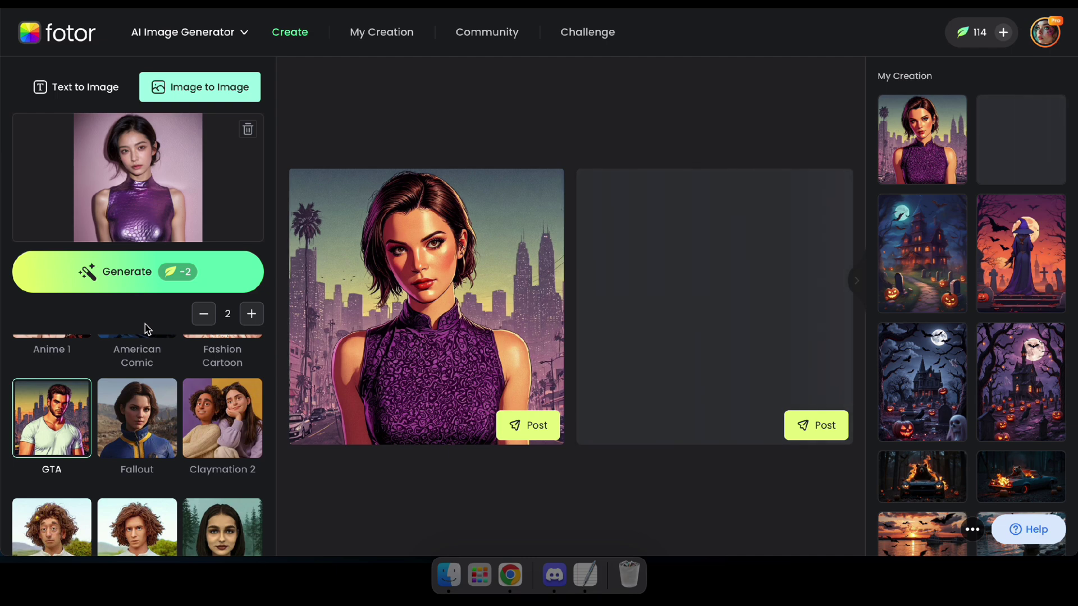
# - View the first GTA-style portrait enlarged and compare it with the original photo
pyautogui.click(391, 283)
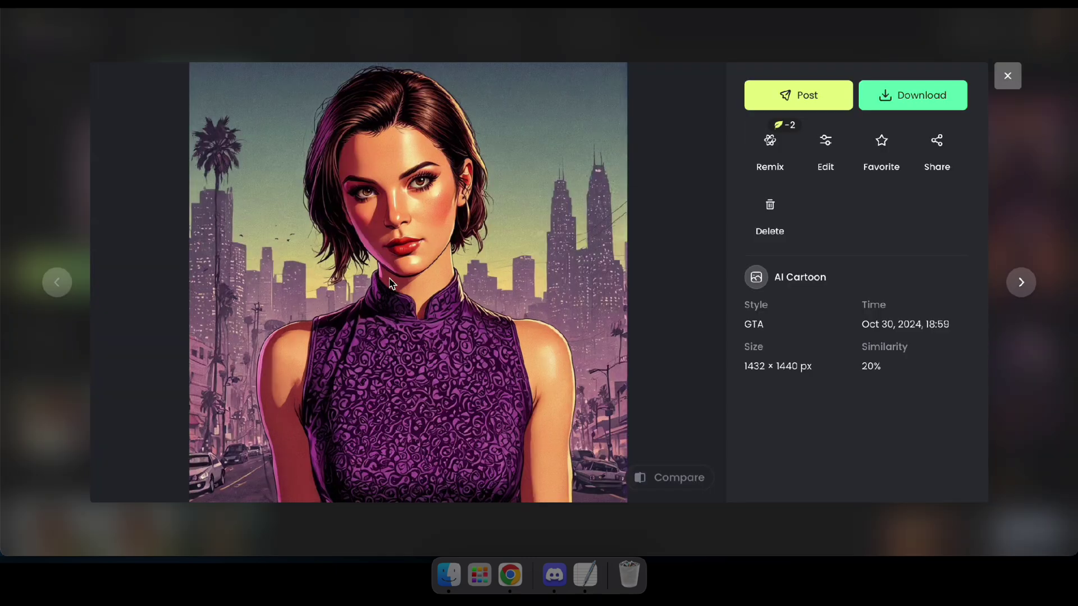
pyautogui.click(674, 477)
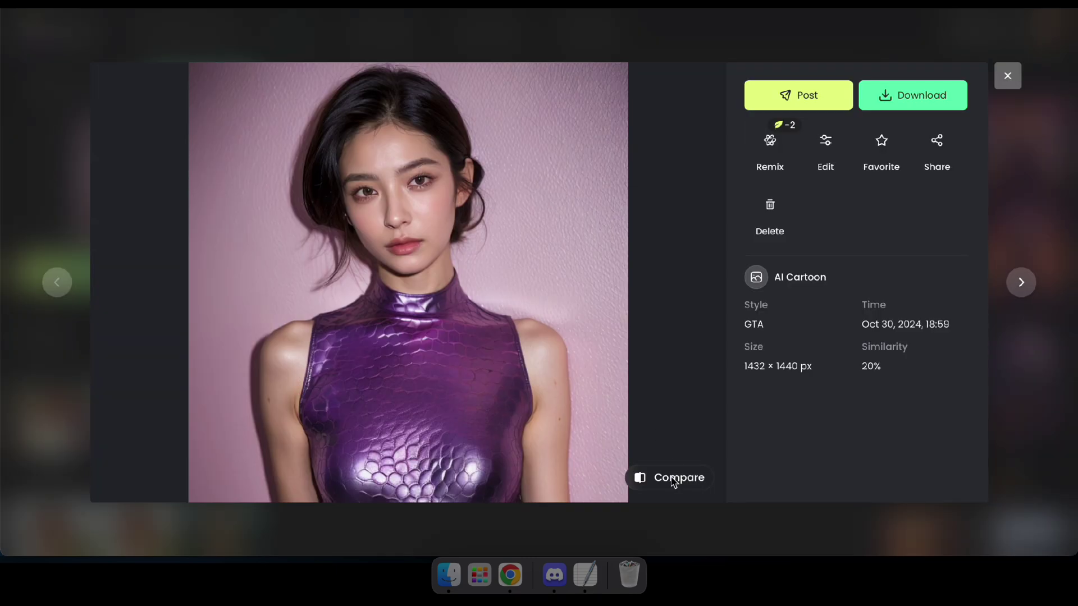
pyautogui.click(674, 478)
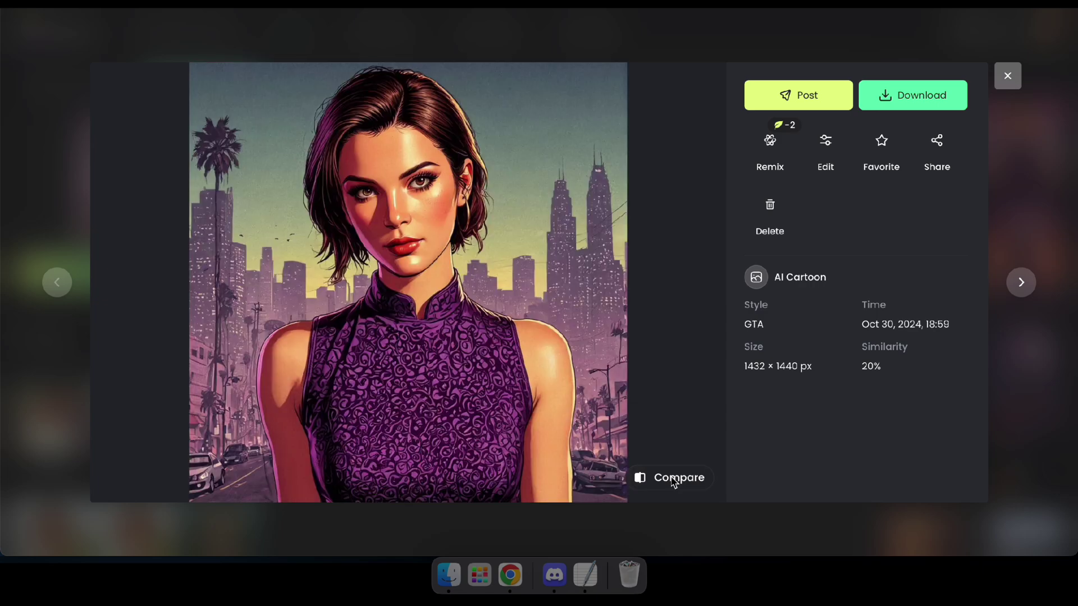
pyautogui.click(674, 478)
pyautogui.click(674, 479)
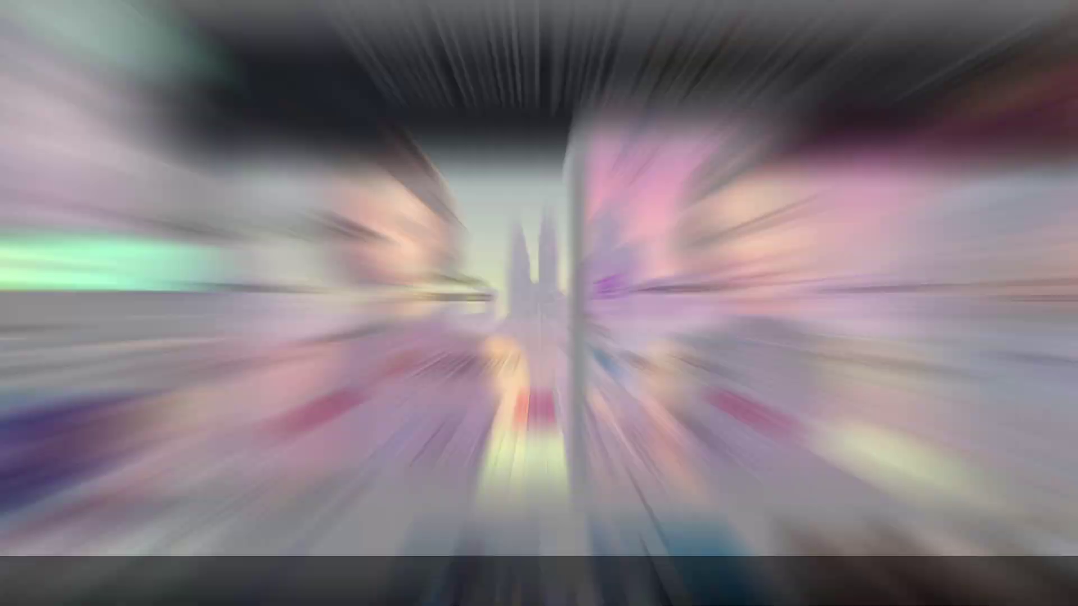
# - Start editing a photo in the AI Photo Editor and open Old-Art.webp from the Fotor folder
pyautogui.scroll(-3, 655, 255)
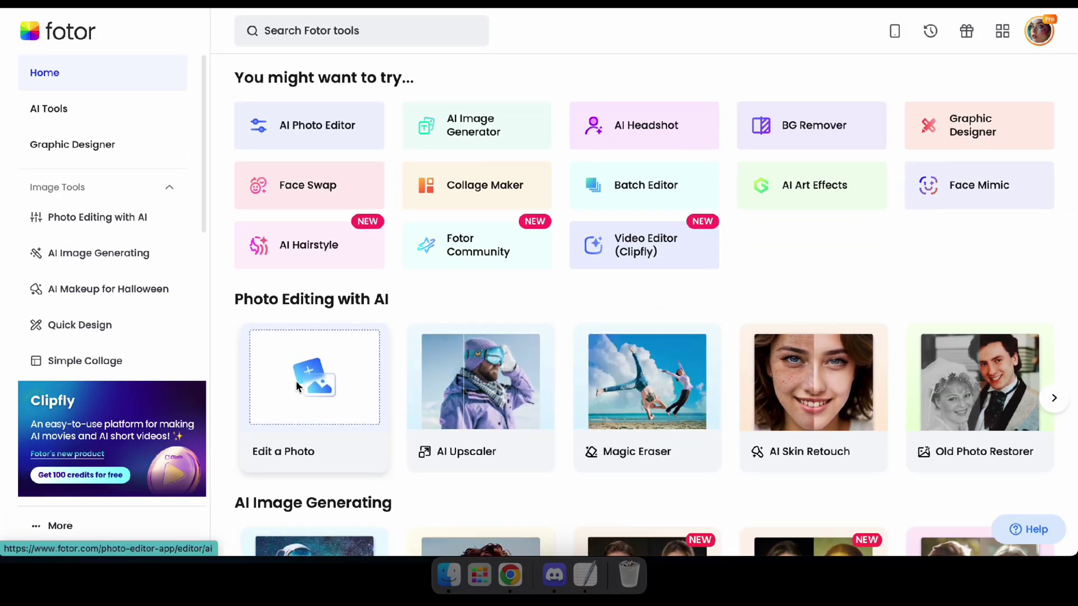
pyautogui.click(277, 433)
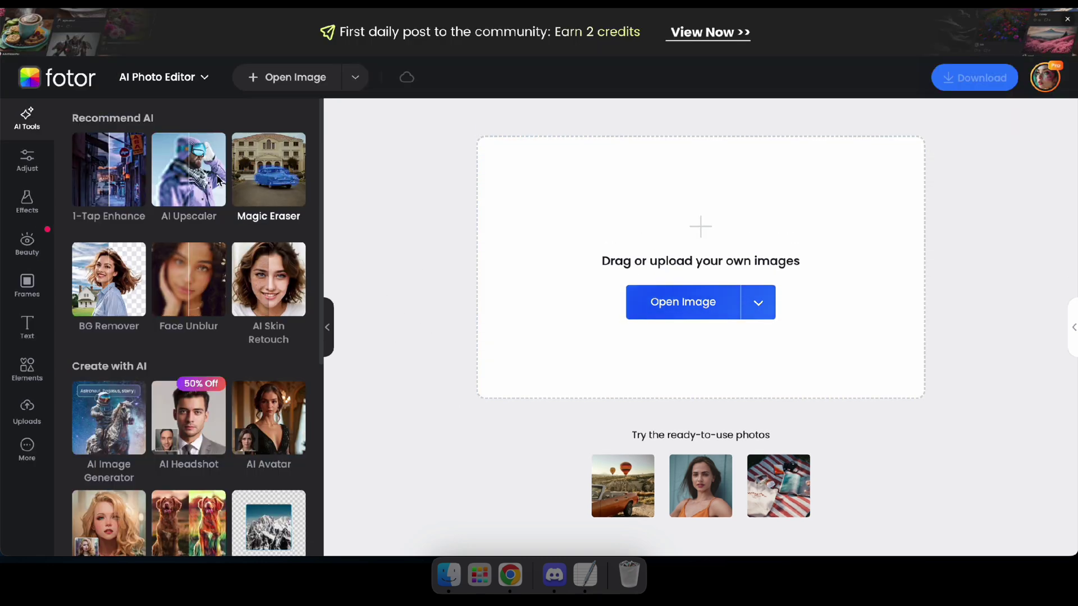
pyautogui.scroll(-3, 244, 466)
pyautogui.scroll(-4, 244, 466)
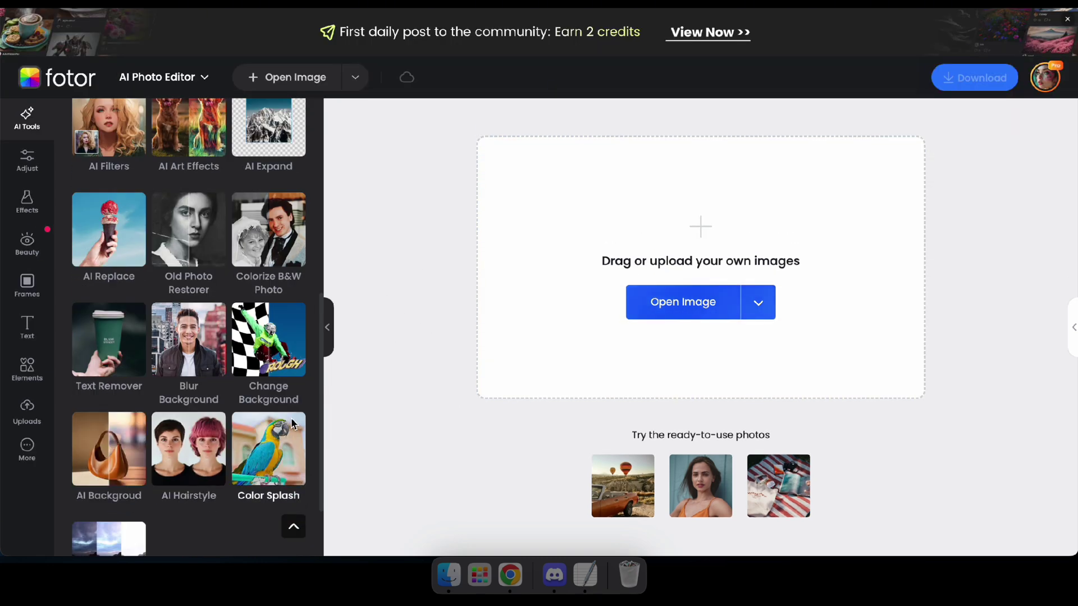
pyautogui.scroll(3, 209, 428)
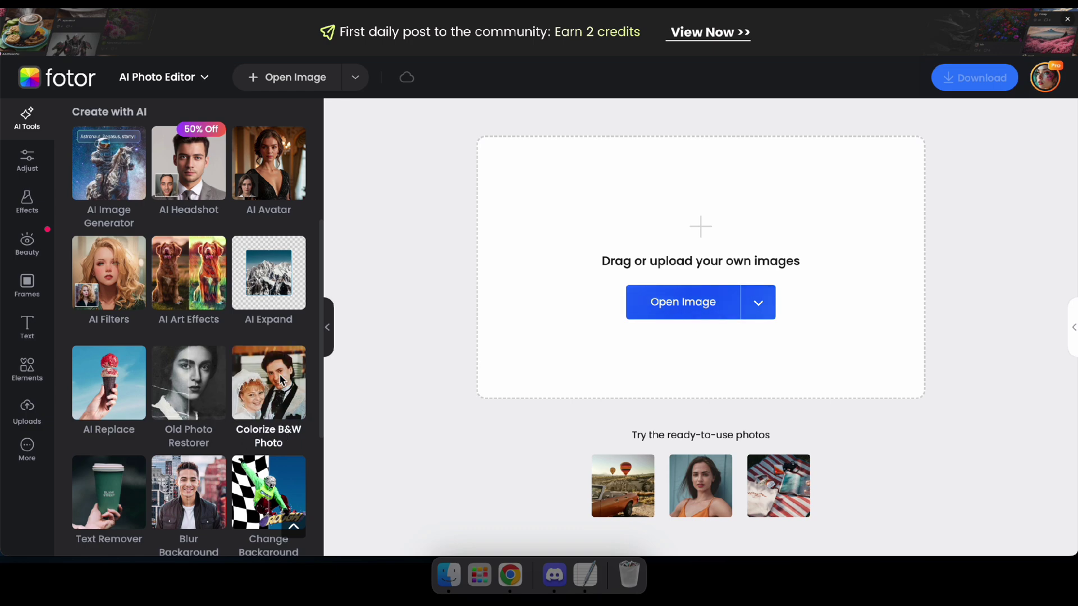
pyautogui.click(690, 315)
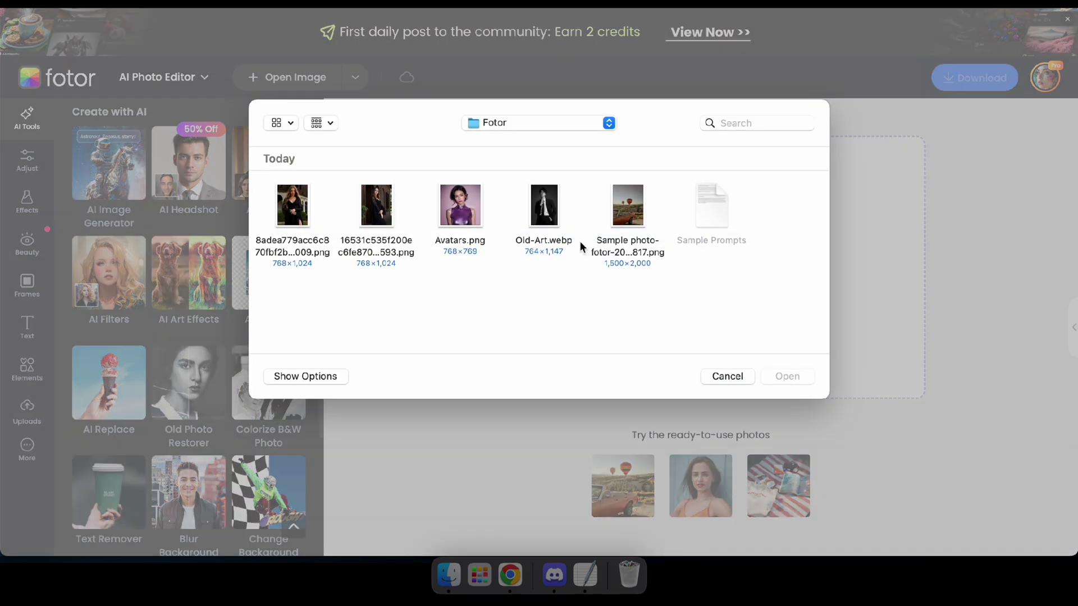
pyautogui.doubleClick(543, 209)
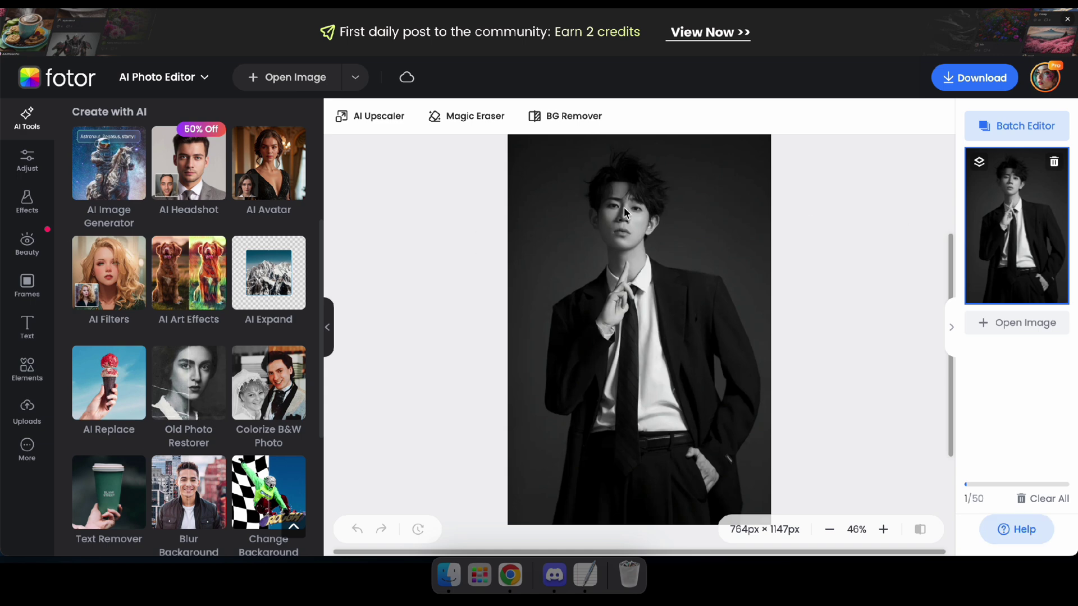
# - Colorize the black-and-white portrait with Photo Restorer off and Photo Colorizer on, and compare the result with the original
pyautogui.click(280, 393)
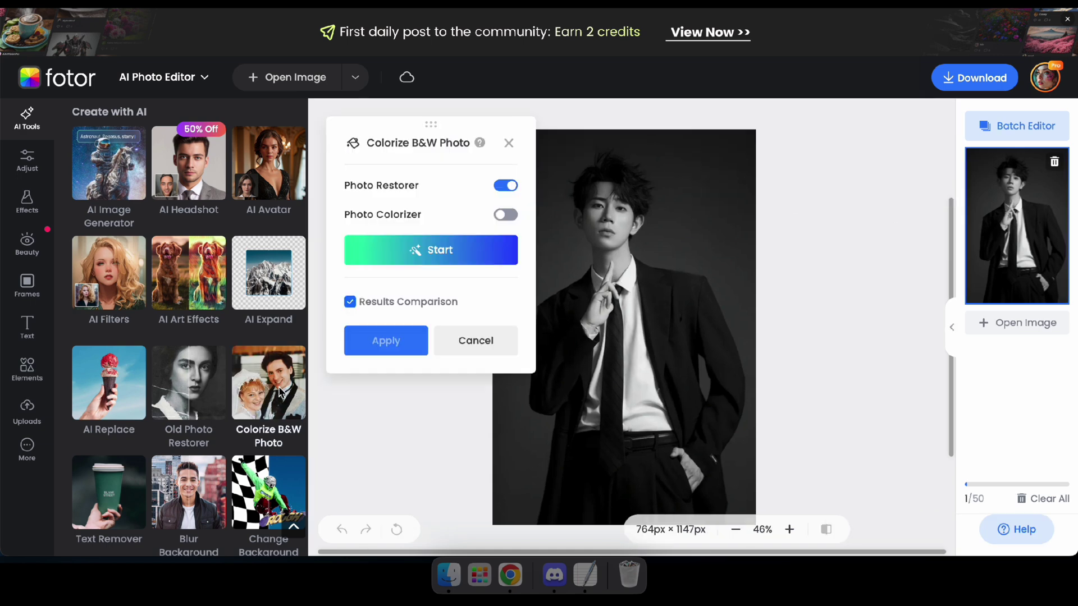
pyautogui.click(254, 187)
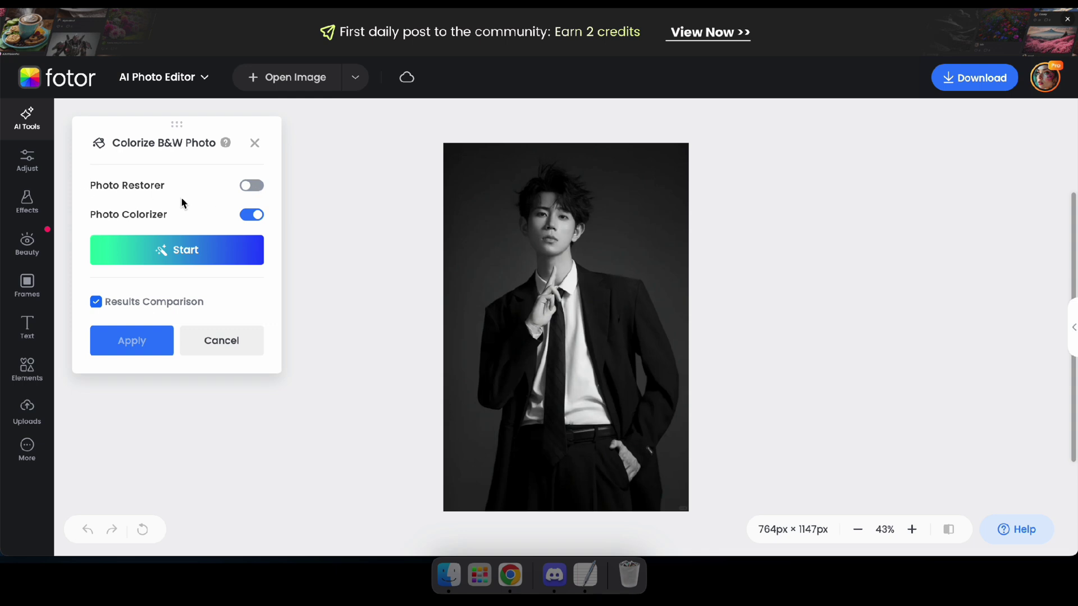
pyautogui.click(180, 257)
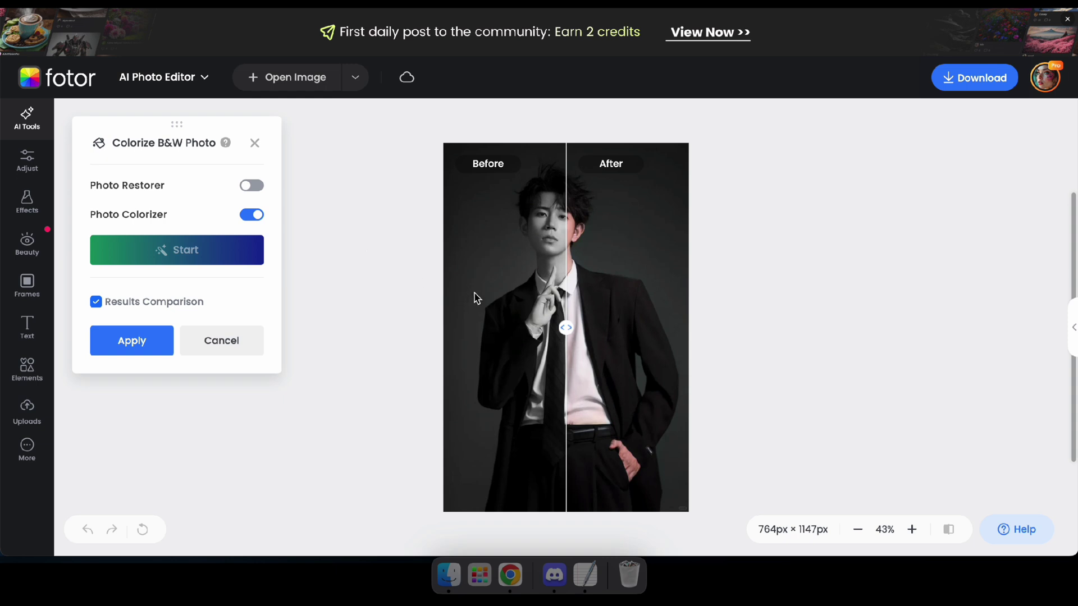
pyautogui.moveTo(572, 333); pyautogui.dragTo(659, 325)
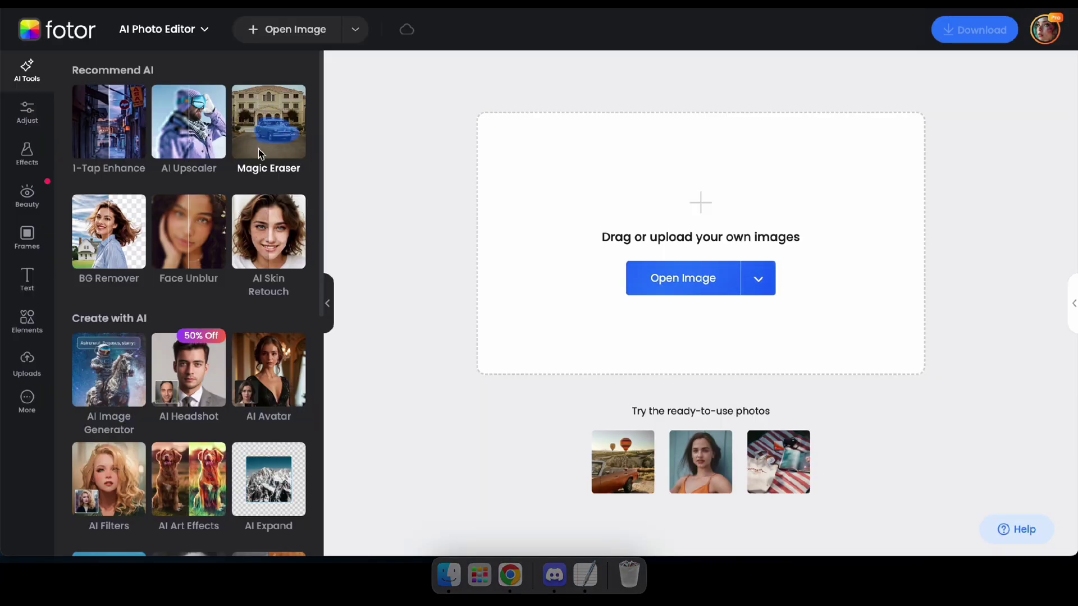
# - Open the sample photo of the hot-air balloons and orange convertible from the Fotor folder
pyautogui.click(676, 288)
pyautogui.click(638, 219)
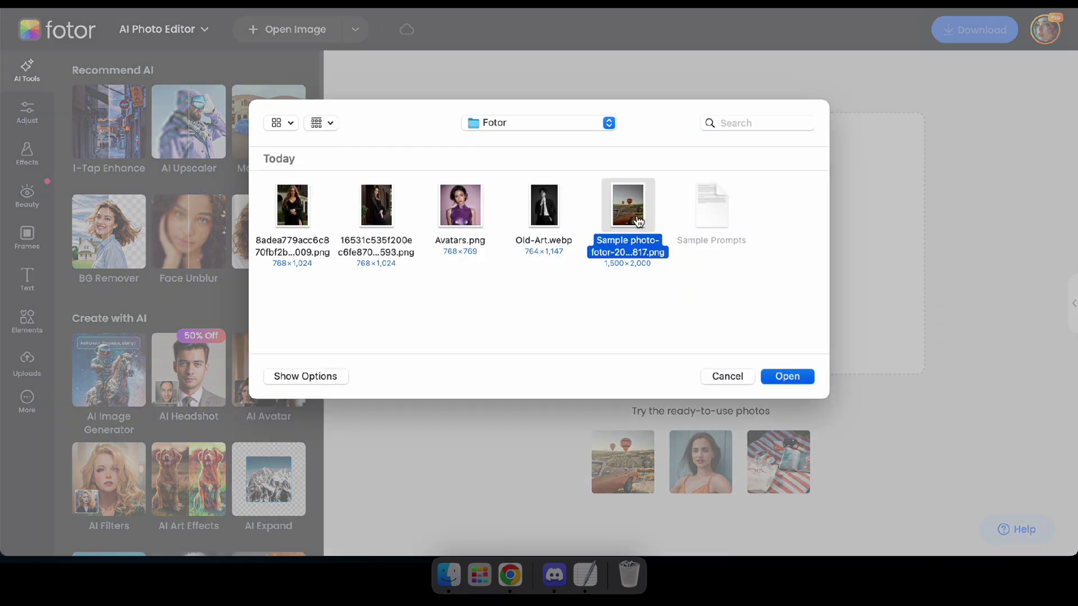
pyautogui.doubleClick(638, 219)
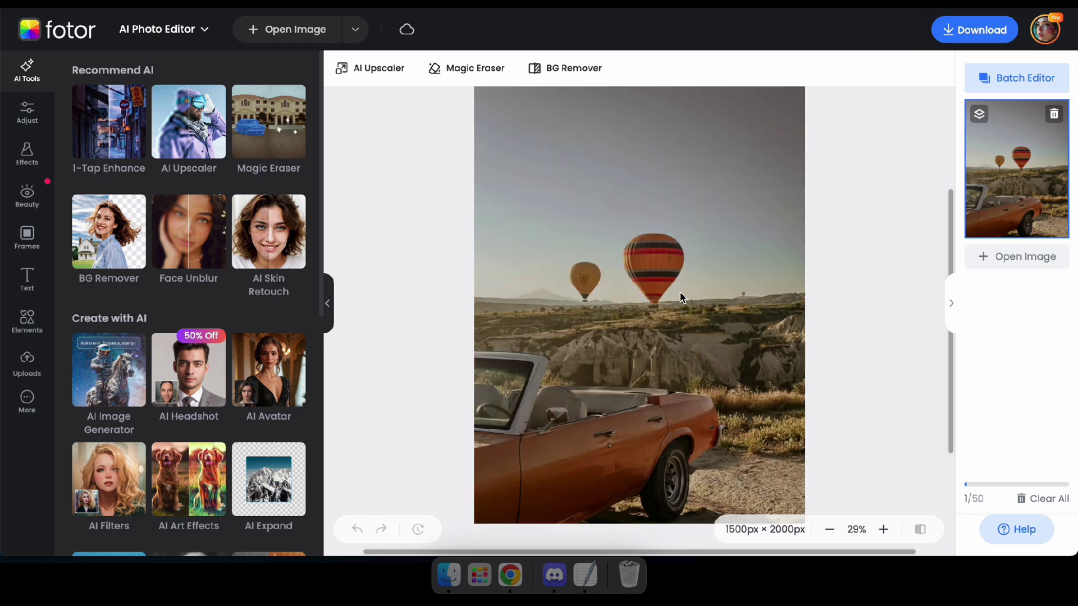
# - Brush over both hot-air balloons with the Magic Eraser at brush size 24 and remove them
pyautogui.click(270, 122)
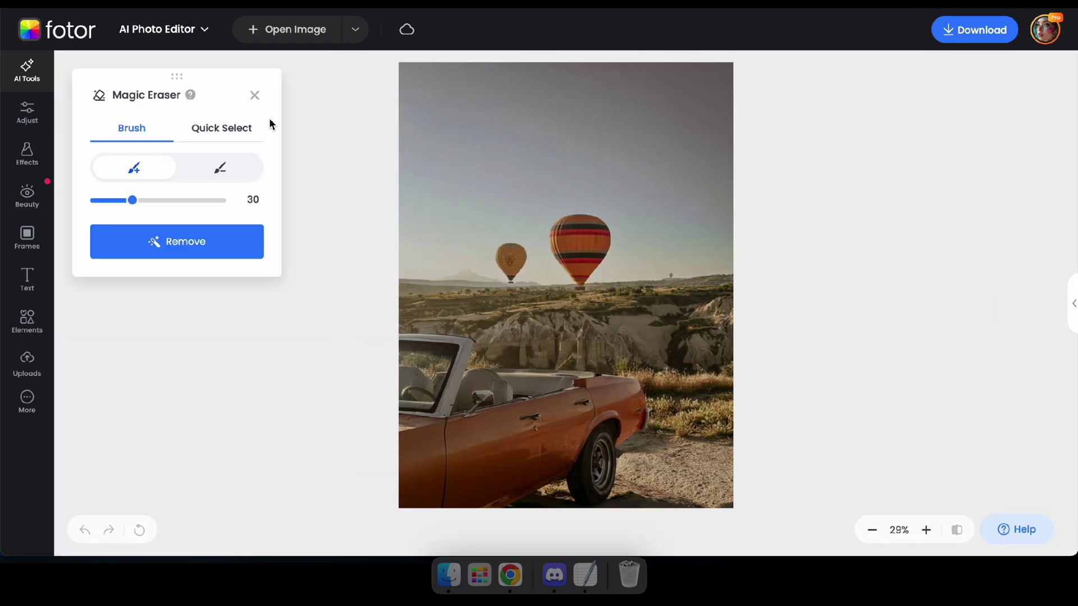
pyautogui.moveTo(605, 242)
pyautogui.mouseDown()
pyautogui.moveTo(602, 218)
pyautogui.moveTo(563, 234)
pyautogui.mouseUp()
pyautogui.moveTo(576, 279); pyautogui.dragTo(592, 234)
pyautogui.click(511, 272)
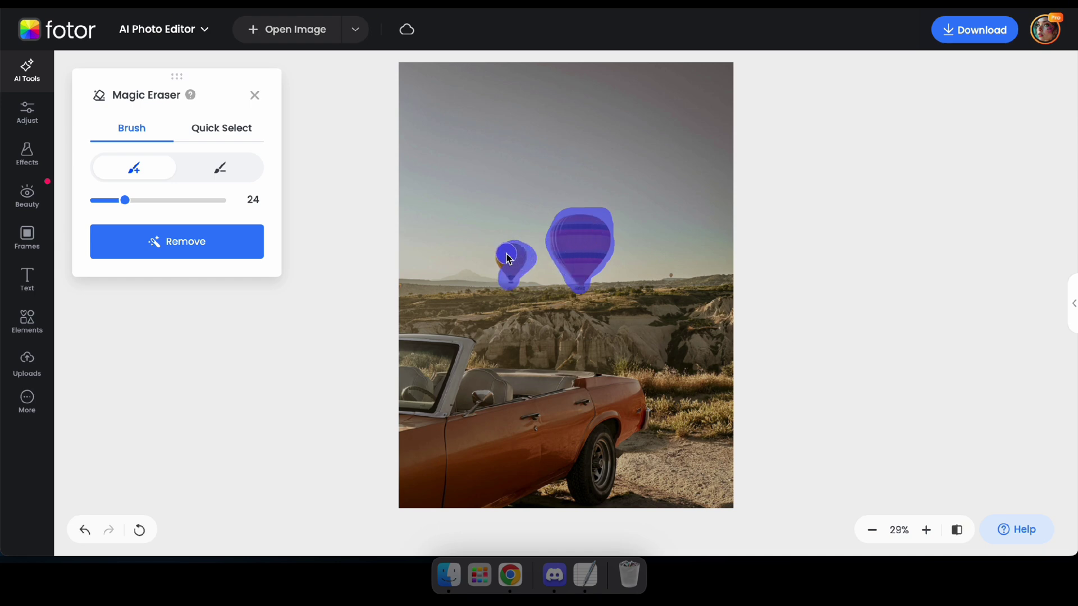
pyautogui.click(231, 242)
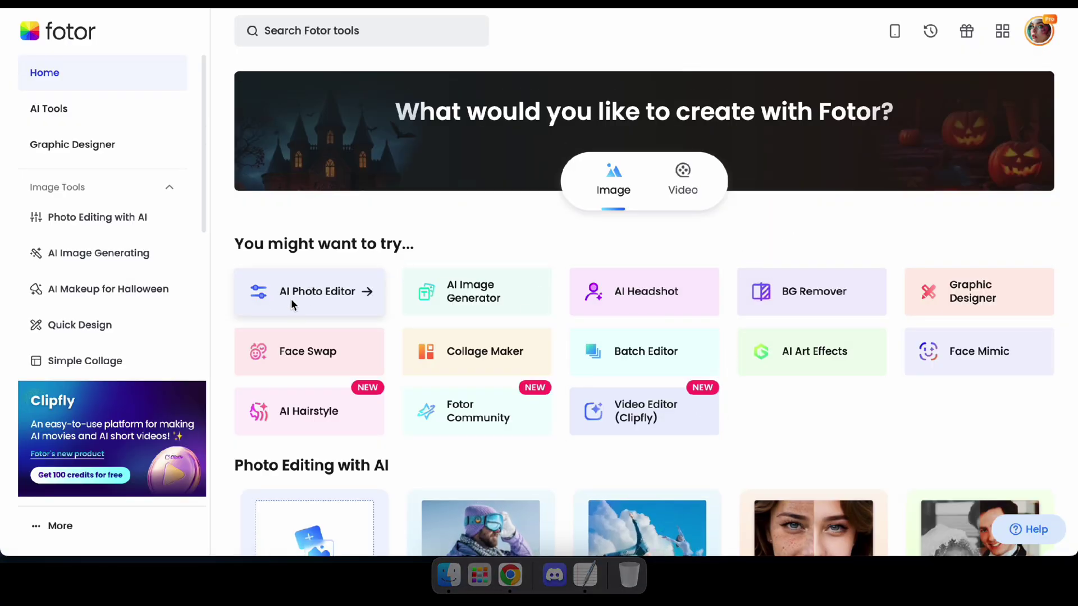
# - Return to the AI Photo Editor and open the portrait of the woman applying eyeliner
pyautogui.click(318, 295)
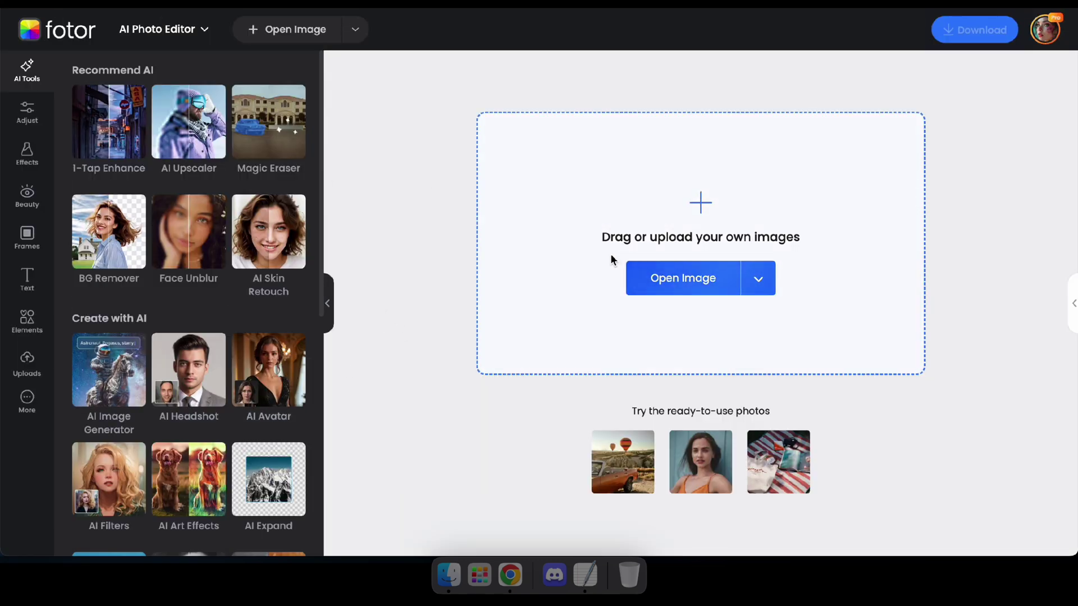
pyautogui.click(682, 281)
pyautogui.doubleClick(635, 218)
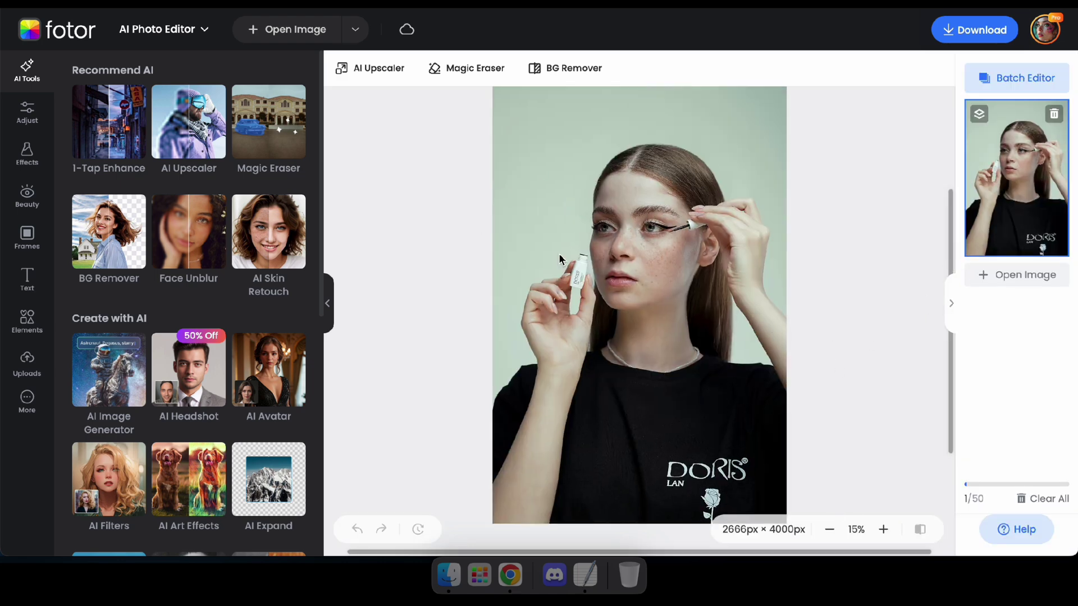
# - Apply AI Skin Retouch to the woman's face and inspect the retouched skin
pyautogui.click(883, 529)
pyautogui.scroll(3, 586, 217)
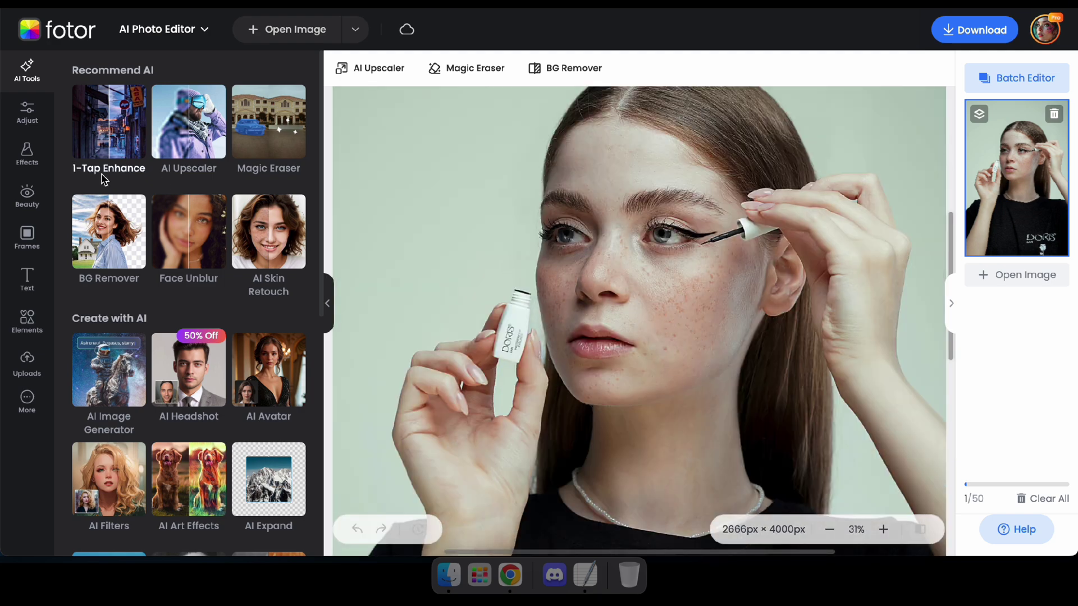
pyautogui.click(27, 198)
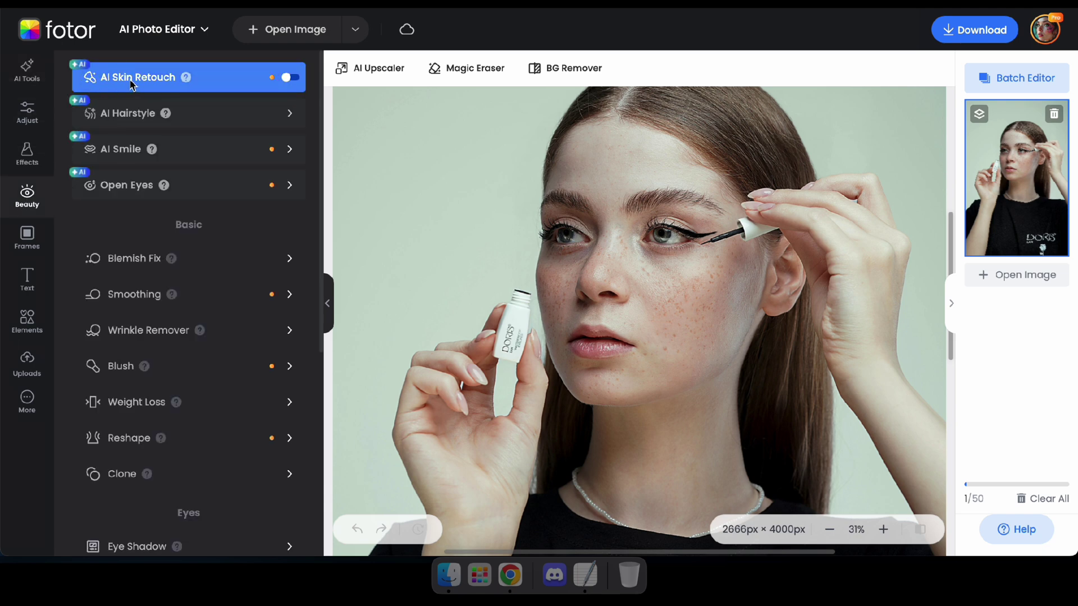
pyautogui.click(286, 79)
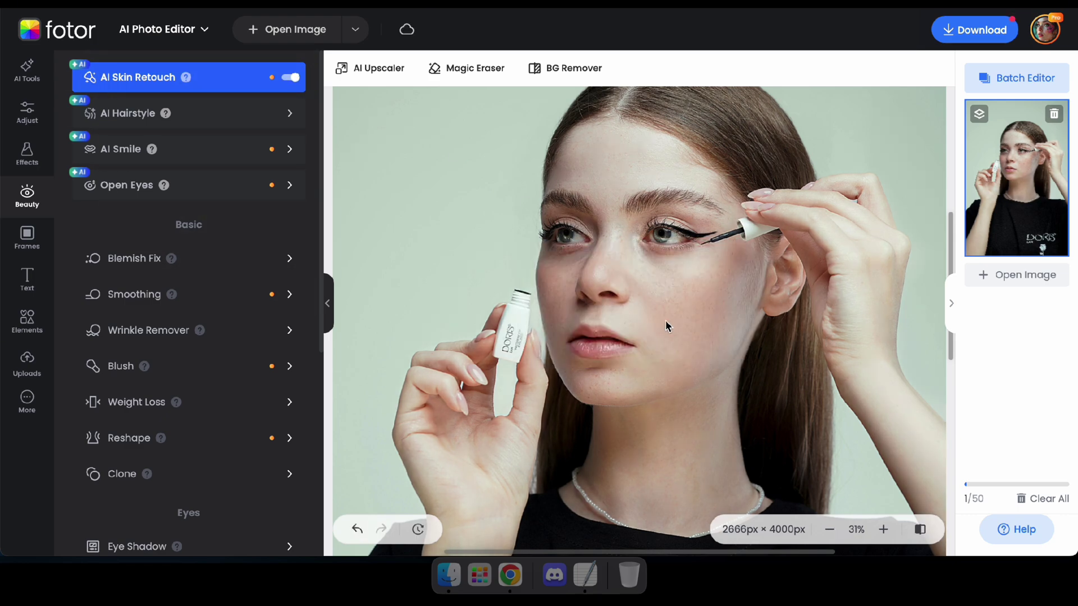
pyautogui.click(829, 529)
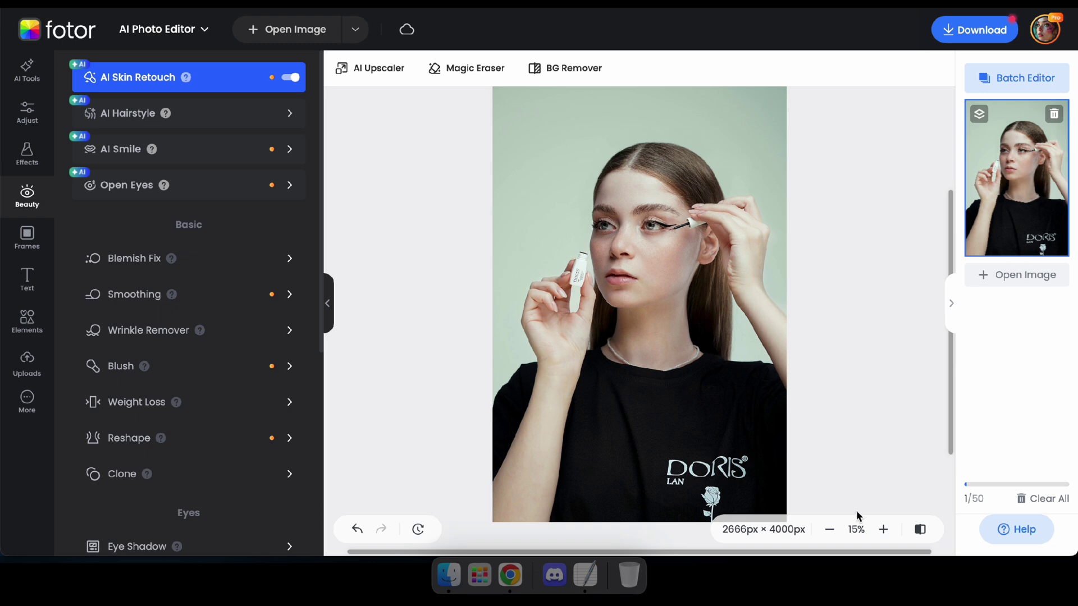
pyautogui.click(884, 531)
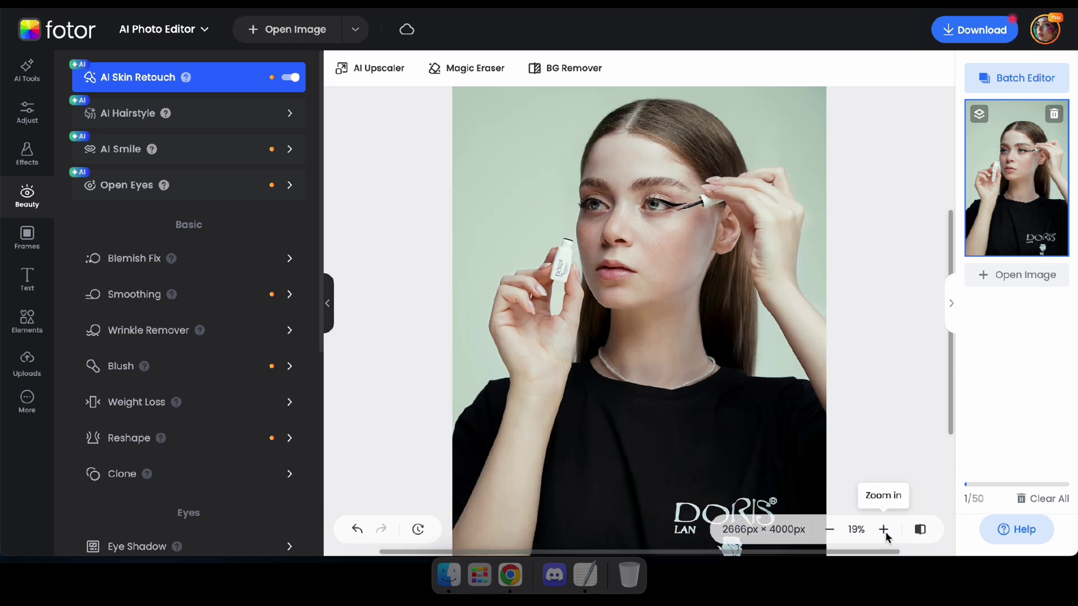
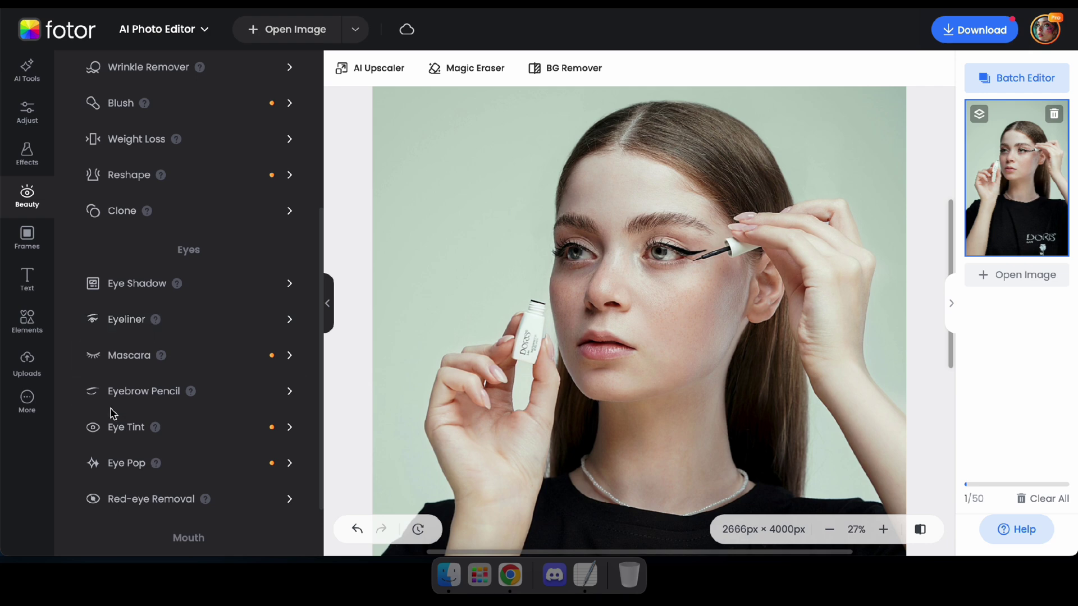
# - Paint the woman's lips with a pinkish-red Lip Tint using brush size 15
pyautogui.scroll(-2, 147, 463)
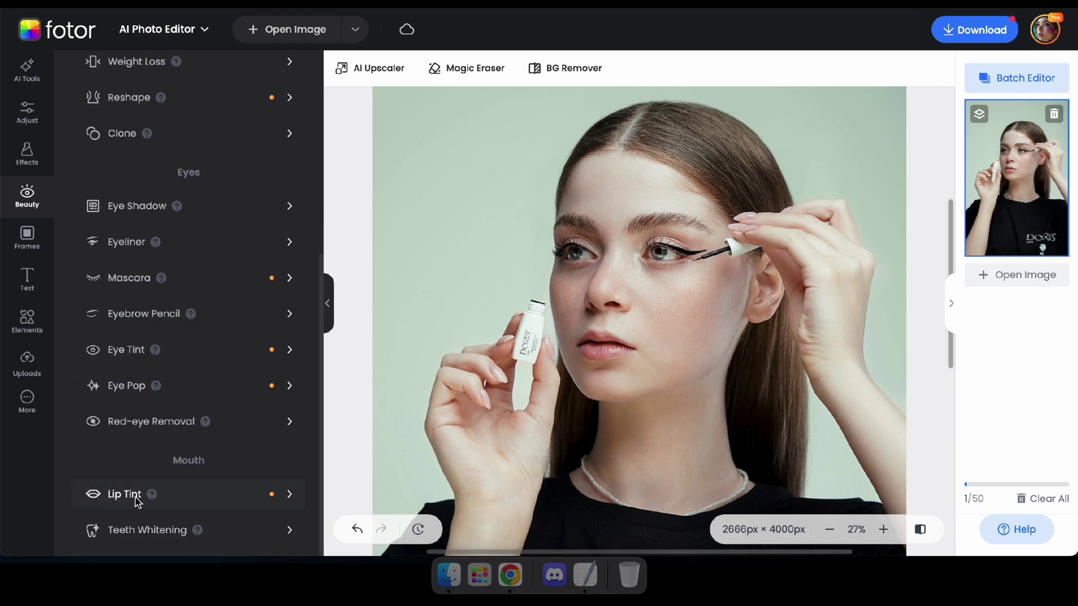
pyautogui.click(118, 495)
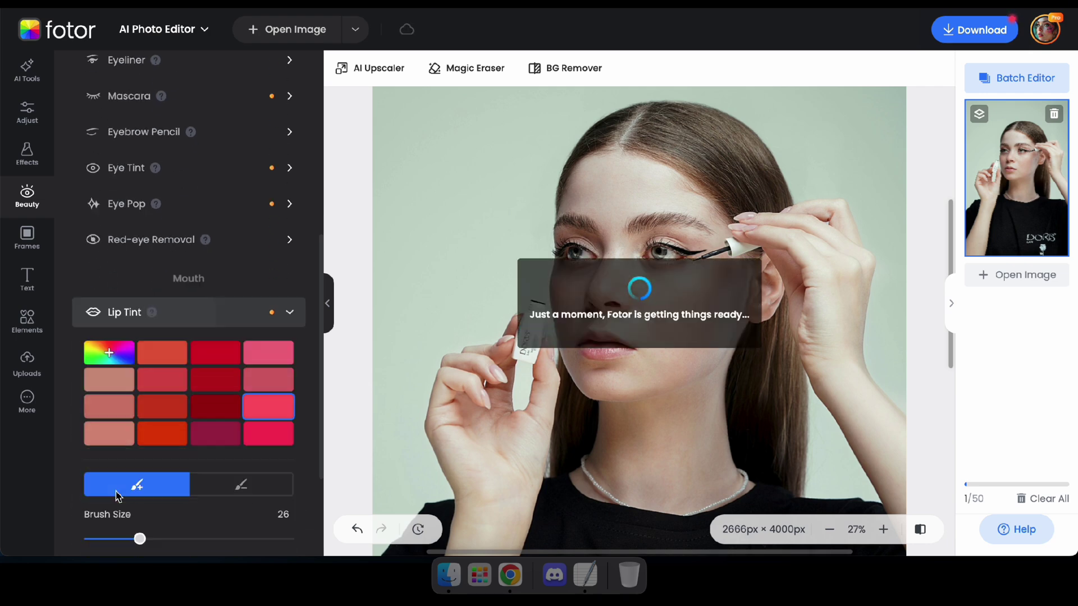
pyautogui.click(883, 530)
pyautogui.moveTo(139, 409); pyautogui.dragTo(118, 409)
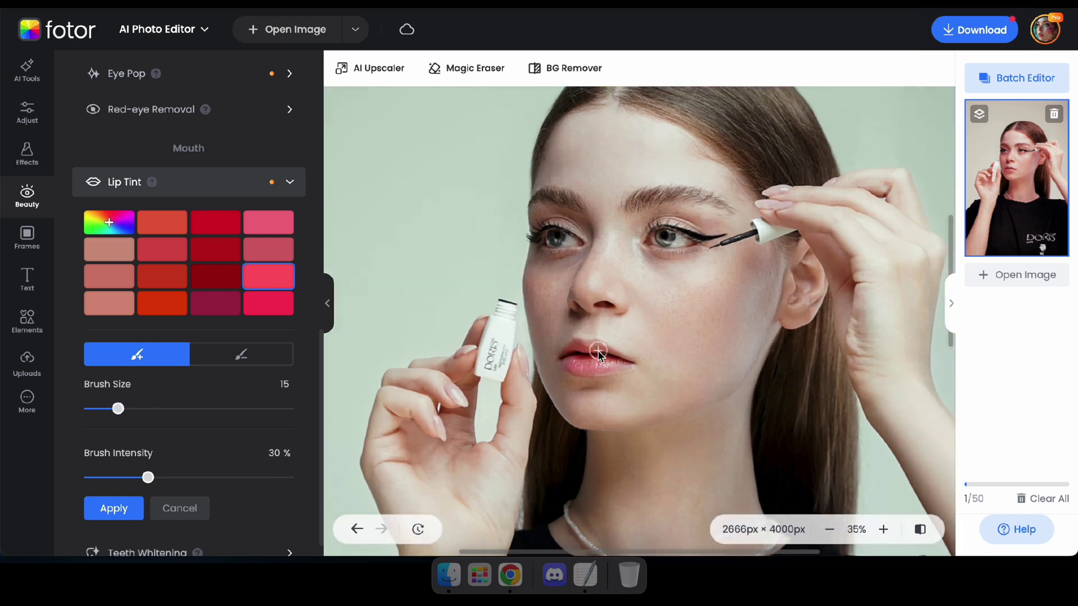
pyautogui.click(829, 529)
pyautogui.click(829, 529)
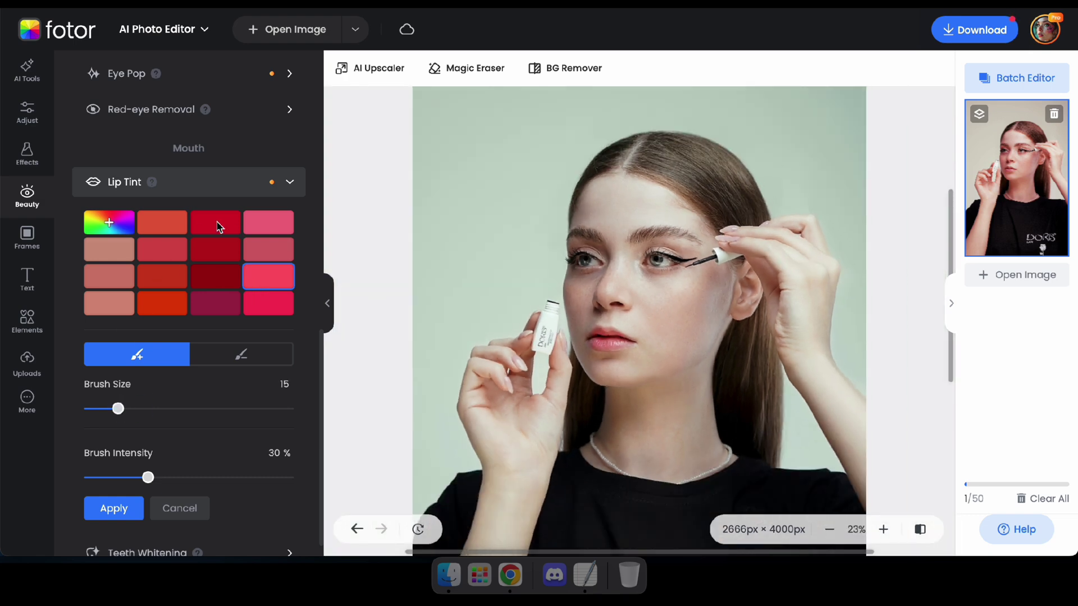
# - Try other lip tint shades, settle on dark red with 23% brush intensity, compare with the original and apply the tint
pyautogui.click(215, 276)
pyautogui.click(215, 303)
pyautogui.click(215, 249)
pyautogui.click(261, 226)
pyautogui.moveTo(144, 475); pyautogui.dragTo(153, 478)
pyautogui.click(217, 272)
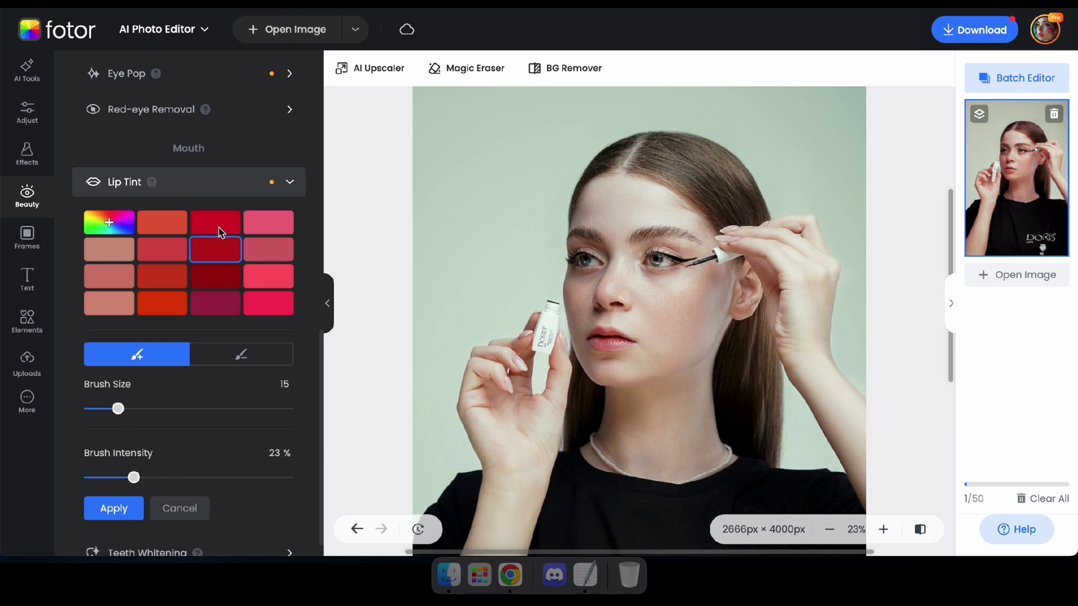
pyautogui.click(920, 530)
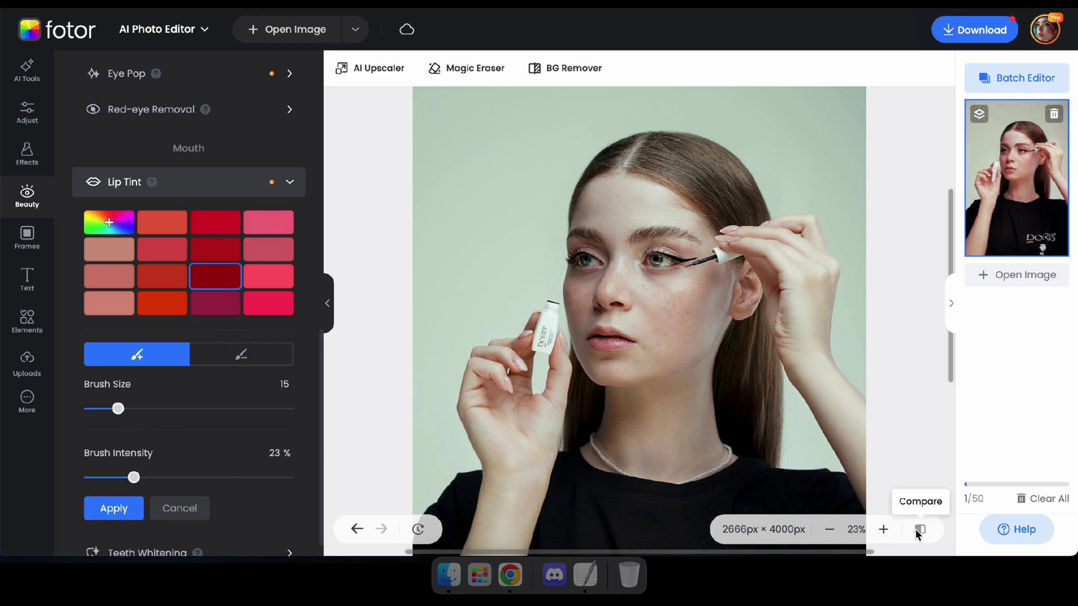
pyautogui.click(114, 509)
# - Darken the woman's eyebrows with the Eyebrow Pencil at brush size 12 and 20% intensity, apply it and compare with the original
pyautogui.scroll(4, 55, 404)
pyautogui.scroll(1, 649, 362)
pyautogui.scroll(3, 729, 419)
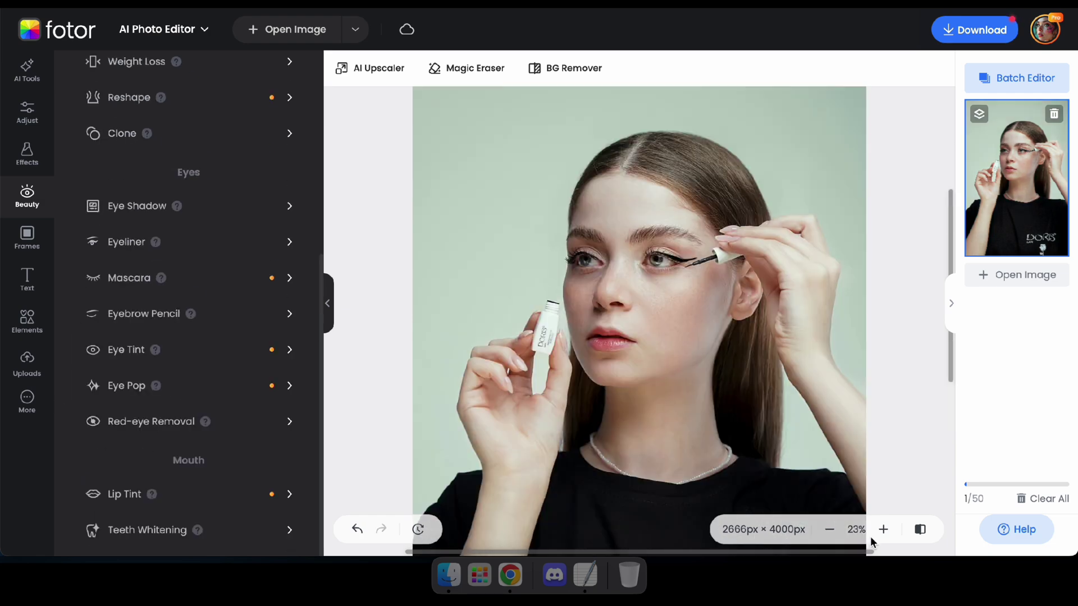
pyautogui.scroll(-2, 147, 340)
pyautogui.click(163, 177)
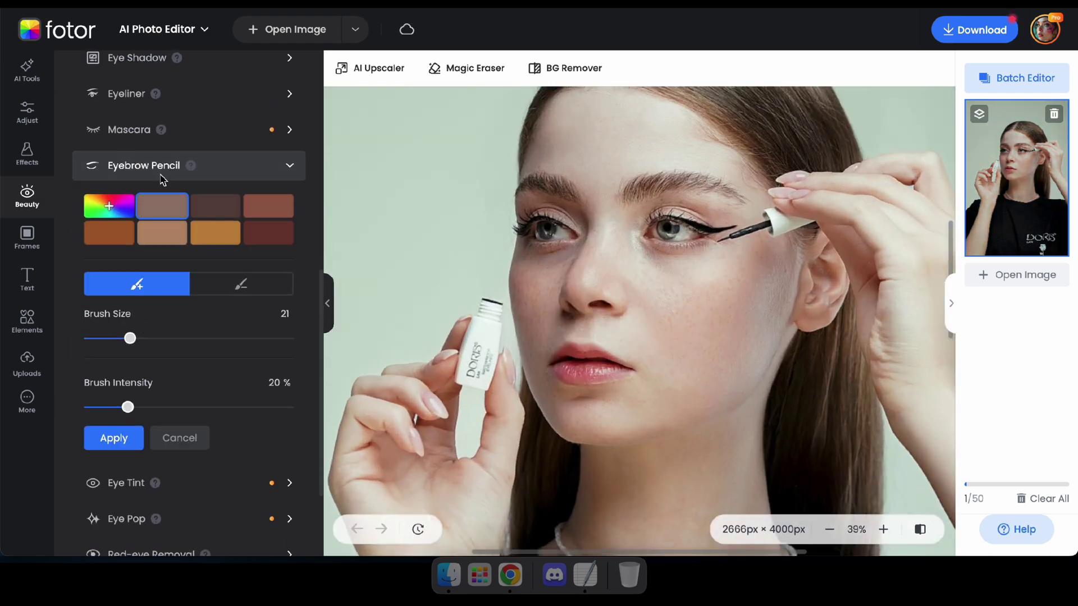
pyautogui.moveTo(192, 167)
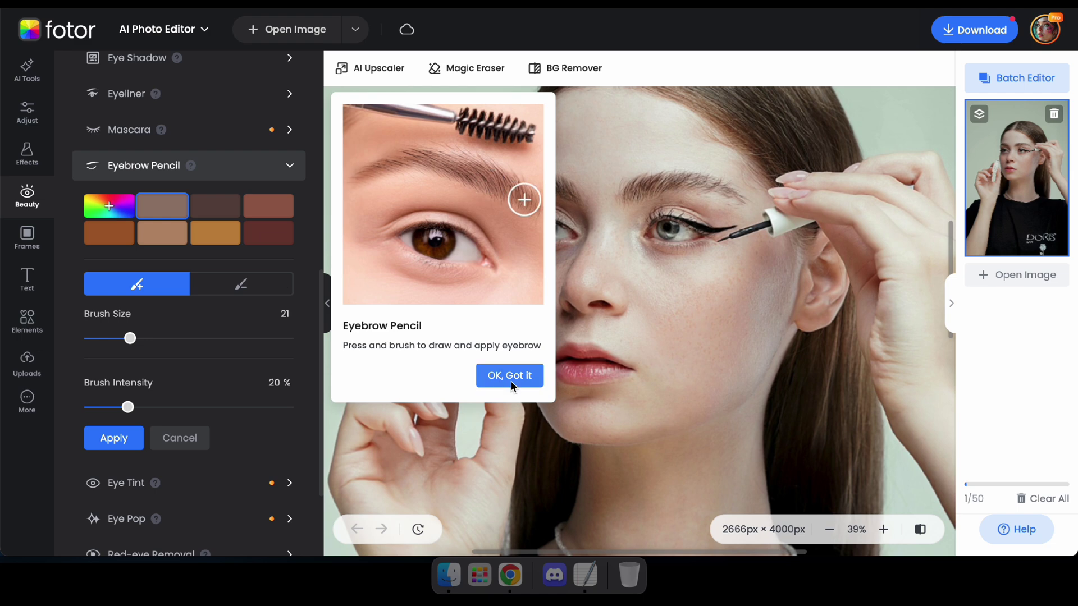
pyautogui.click(481, 376)
pyautogui.click(113, 338)
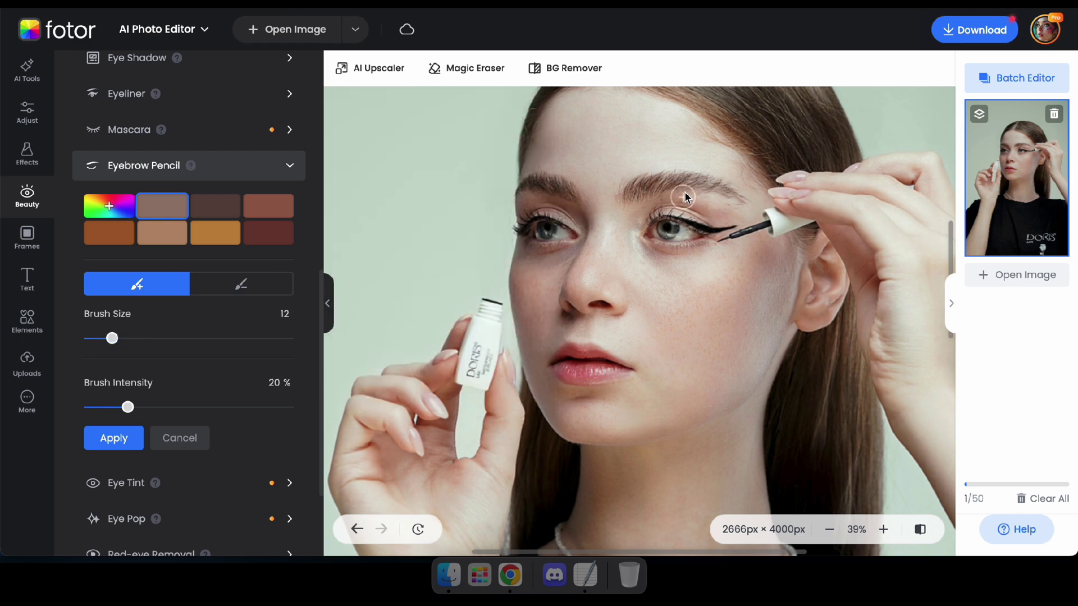
pyautogui.click(118, 438)
pyautogui.click(920, 530)
pyautogui.scroll(4, 191, 284)
pyautogui.scroll(2, 191, 283)
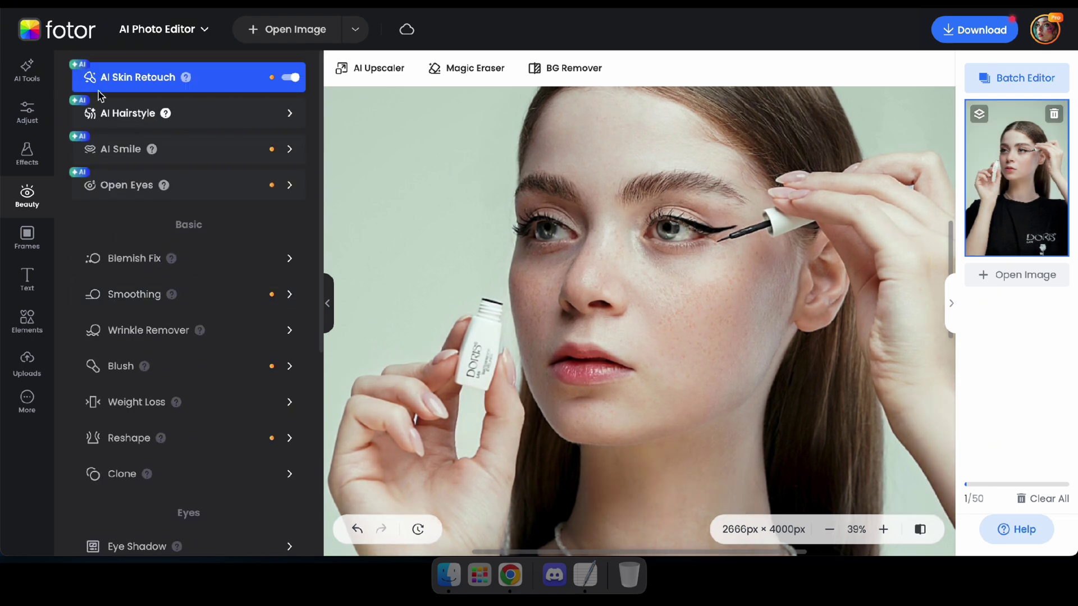
pyautogui.scroll(-1, 255, 292)
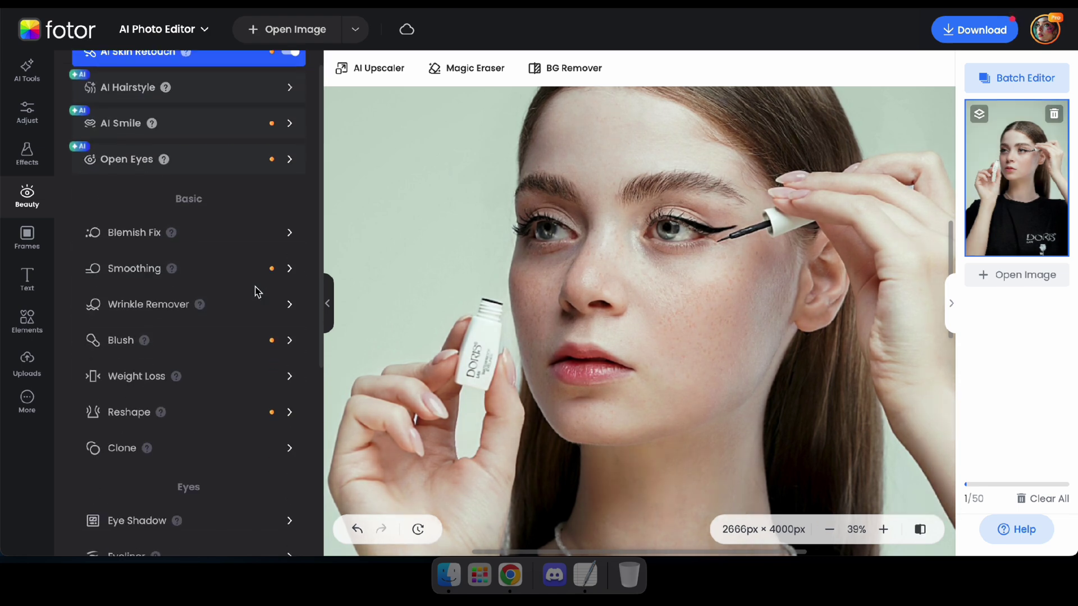
# - Paint pink Blush onto the woman's cheeks at 25% brush intensity, using brush sizes 33 and 24, and apply it
pyautogui.click(171, 349)
pyautogui.click(161, 193)
pyautogui.moveTo(705, 320); pyautogui.dragTo(696, 327)
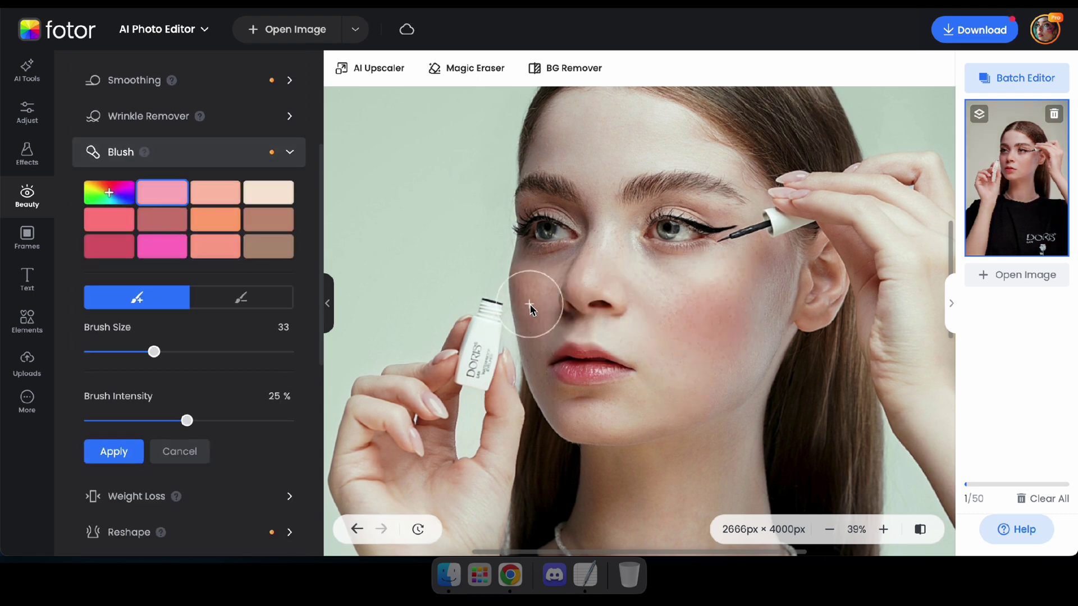
pyautogui.click(136, 353)
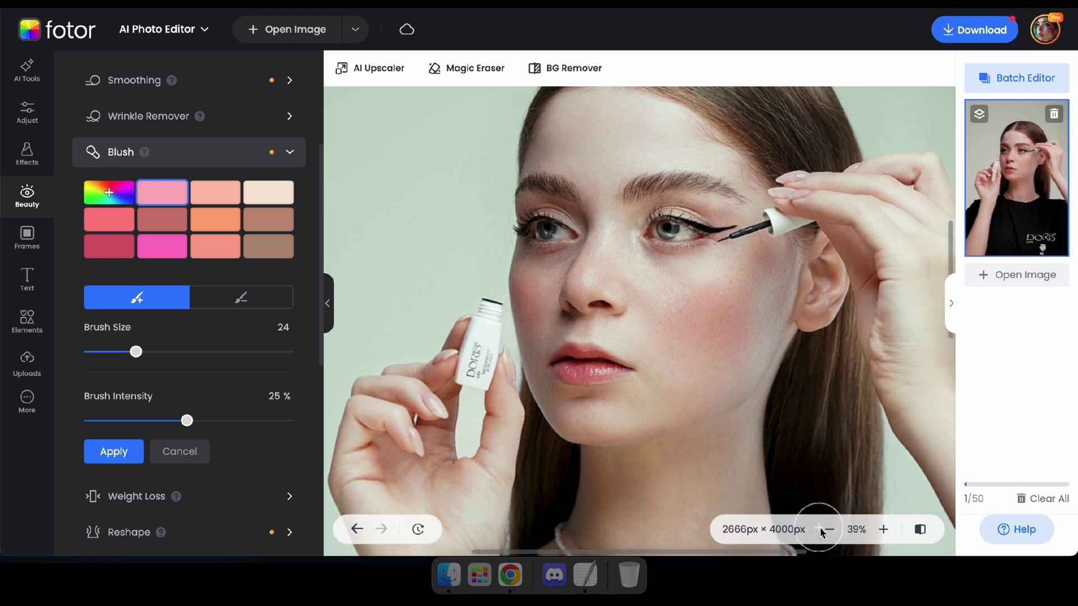
pyautogui.click(114, 452)
# - Compare the retouched portrait with the original several times at a wider view
pyautogui.click(829, 529)
pyautogui.click(829, 530)
pyautogui.click(829, 529)
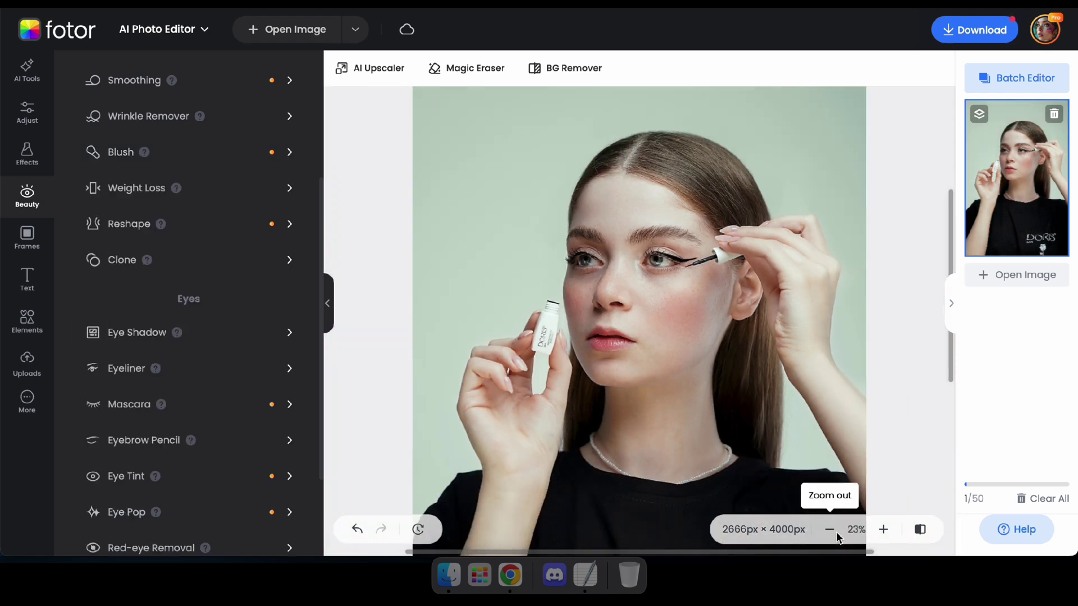
pyautogui.click(919, 530)
pyautogui.click(919, 530)
pyautogui.click(920, 530)
pyautogui.click(920, 530)
pyautogui.click(920, 530)
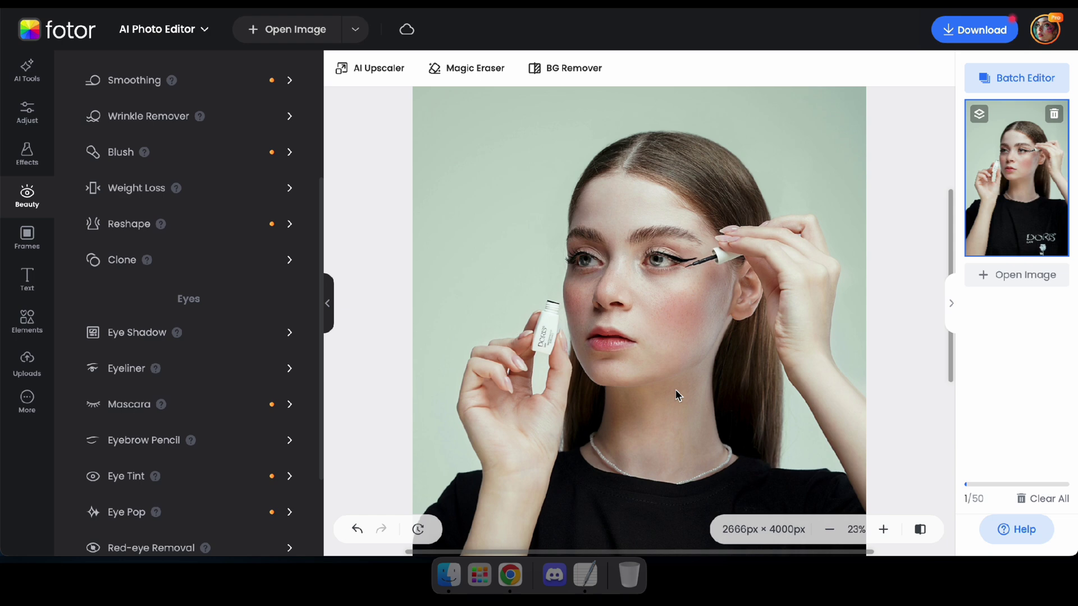
# - Remove the DORIS LAN text and rose logo from the black T-shirt with Magic Eraser at brush size 24, apply it and compare with the original
pyautogui.scroll(-5, 676, 390)
pyautogui.scroll(5, 675, 389)
pyautogui.click(829, 530)
pyautogui.scroll(5, 136, 180)
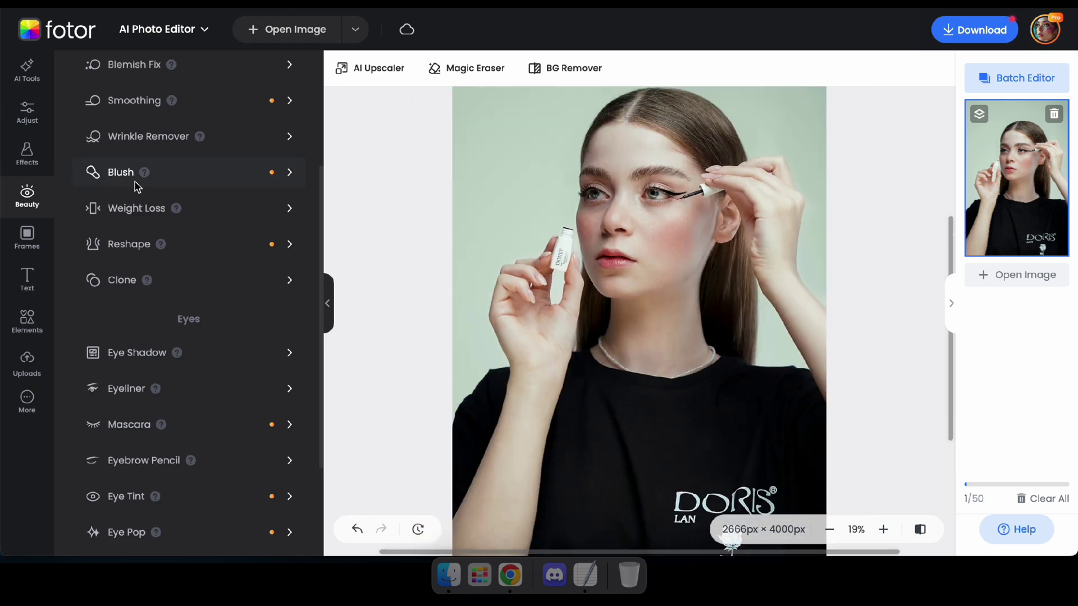
pyautogui.click(22, 120)
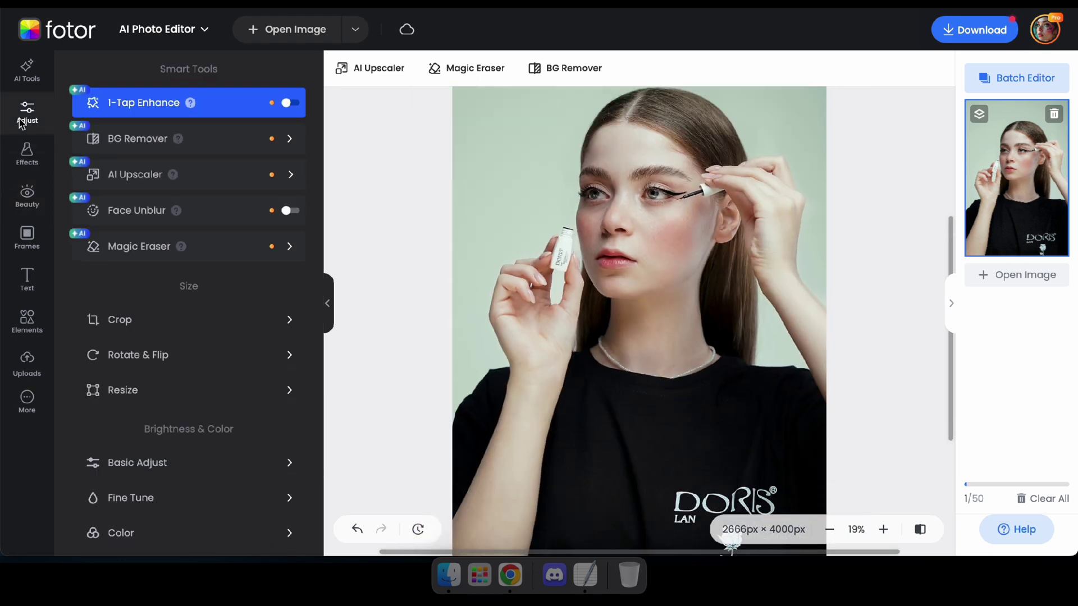
pyautogui.scroll(-3, 697, 348)
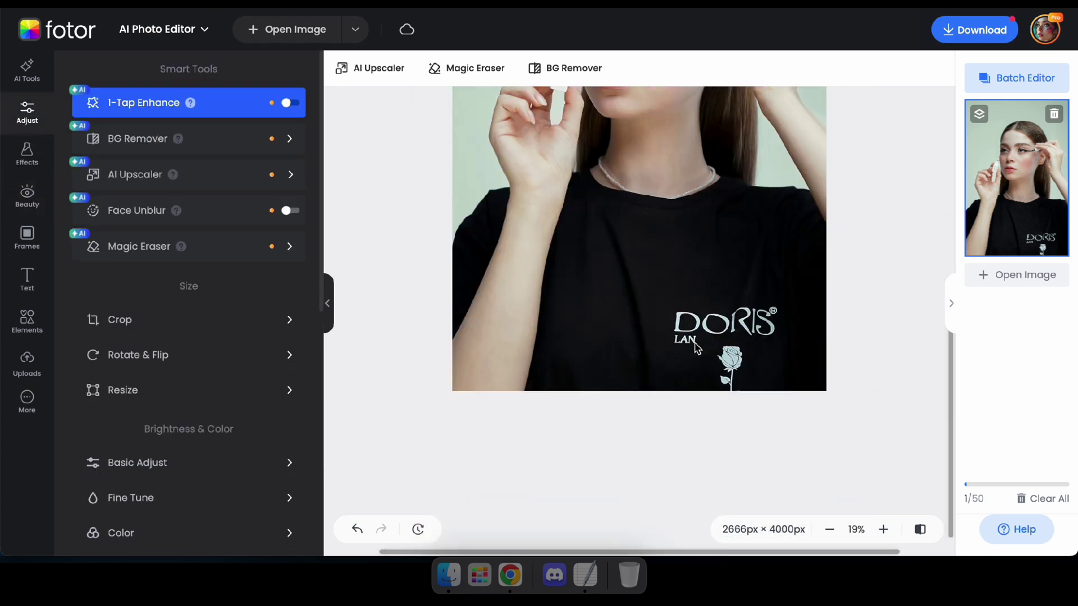
pyautogui.click(141, 248)
pyautogui.moveTo(132, 200); pyautogui.dragTo(135, 201)
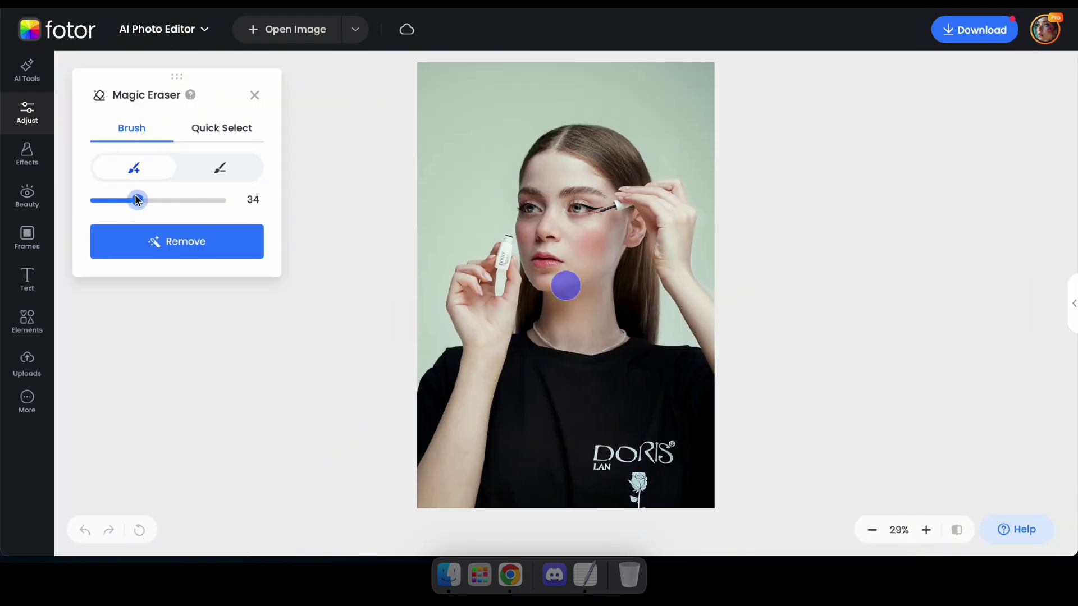
pyautogui.moveTo(633, 476)
pyautogui.mouseDown()
pyautogui.moveTo(603, 456)
pyautogui.moveTo(669, 464)
pyautogui.moveTo(670, 454)
pyautogui.moveTo(642, 485)
pyautogui.mouseUp()
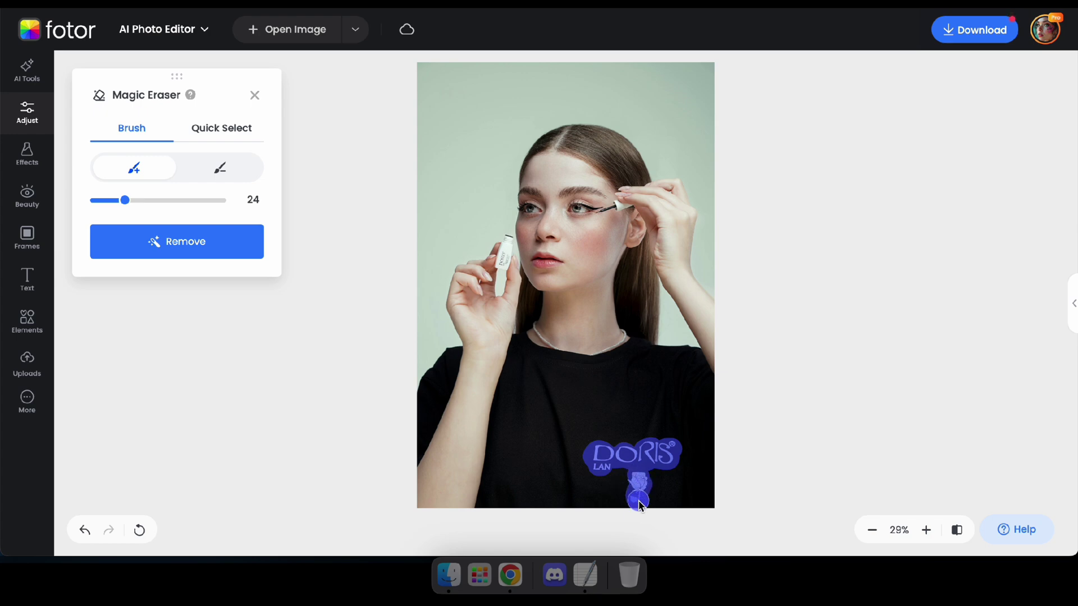
pyautogui.click(180, 250)
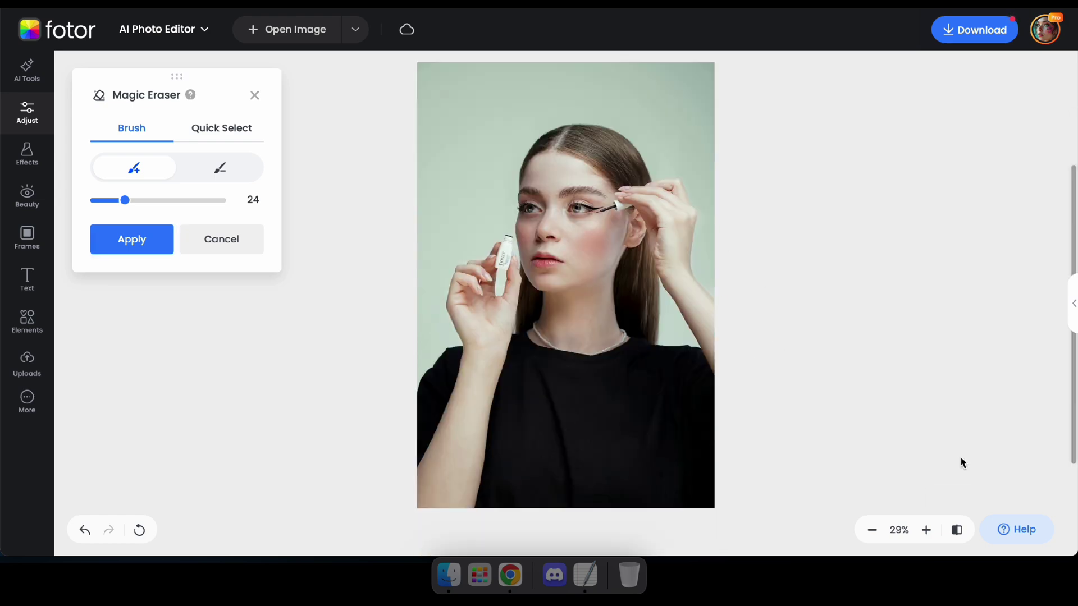
pyautogui.click(957, 530)
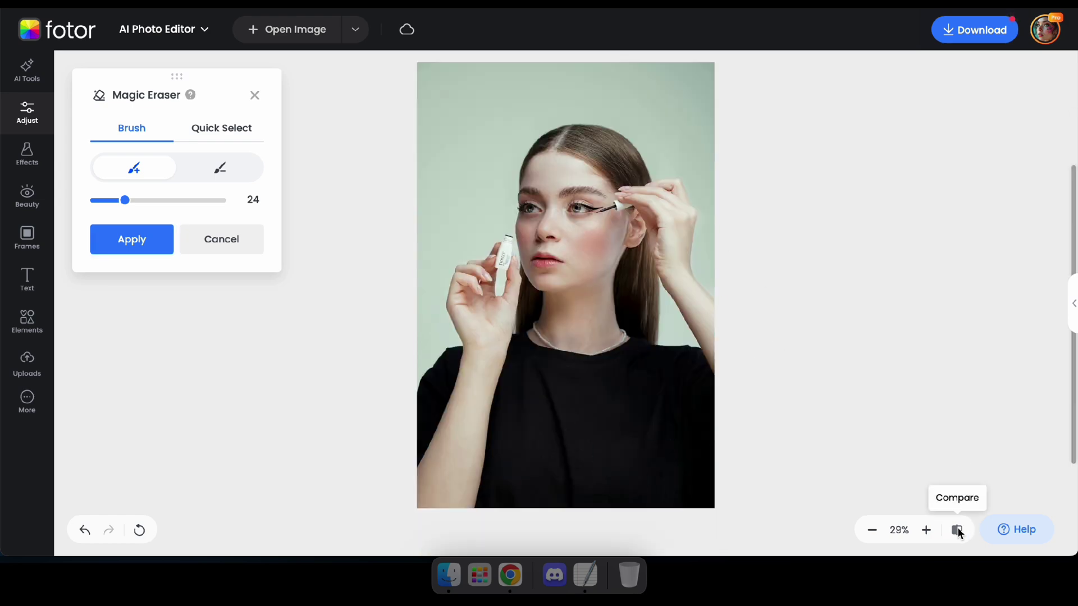
pyautogui.click(130, 241)
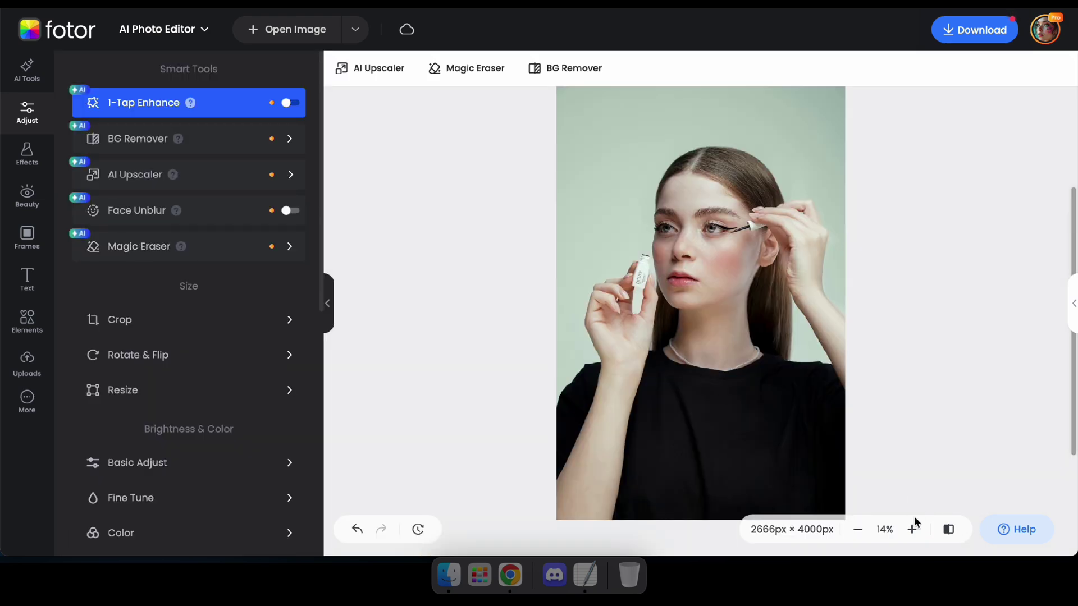
pyautogui.click(949, 530)
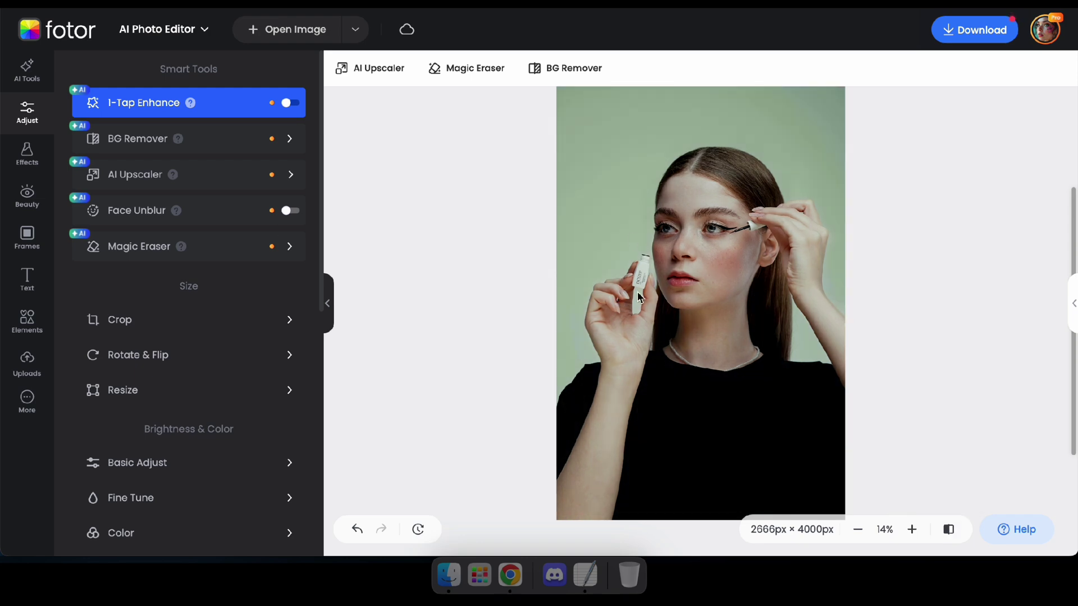
# - Remove the label text from the white bottle in the woman's hand with Text Remover's Brush mode at size 11 and apply it
pyautogui.click(912, 529)
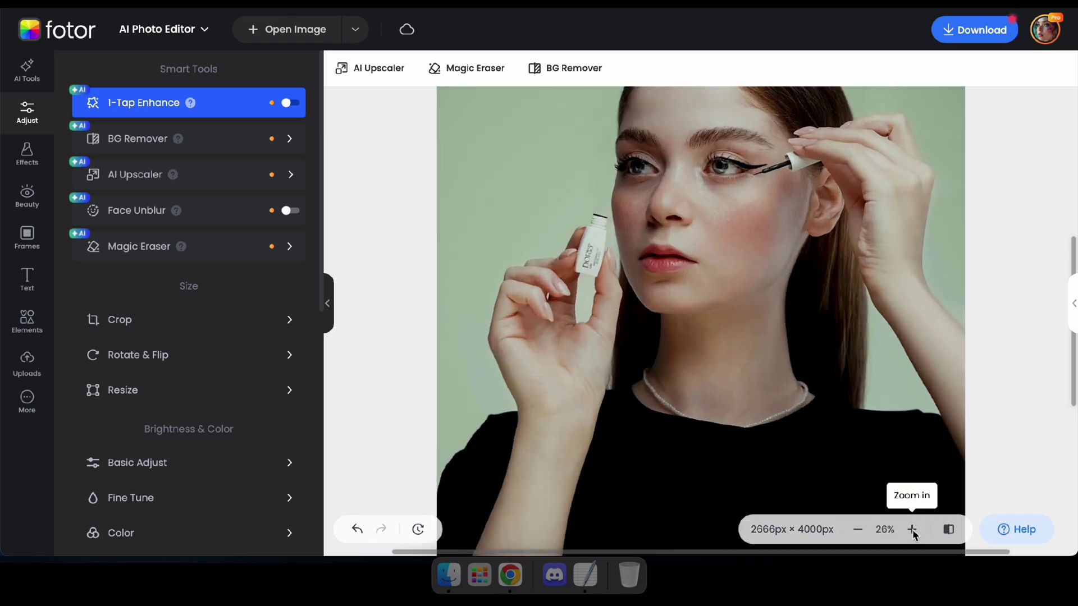
pyautogui.click(912, 529)
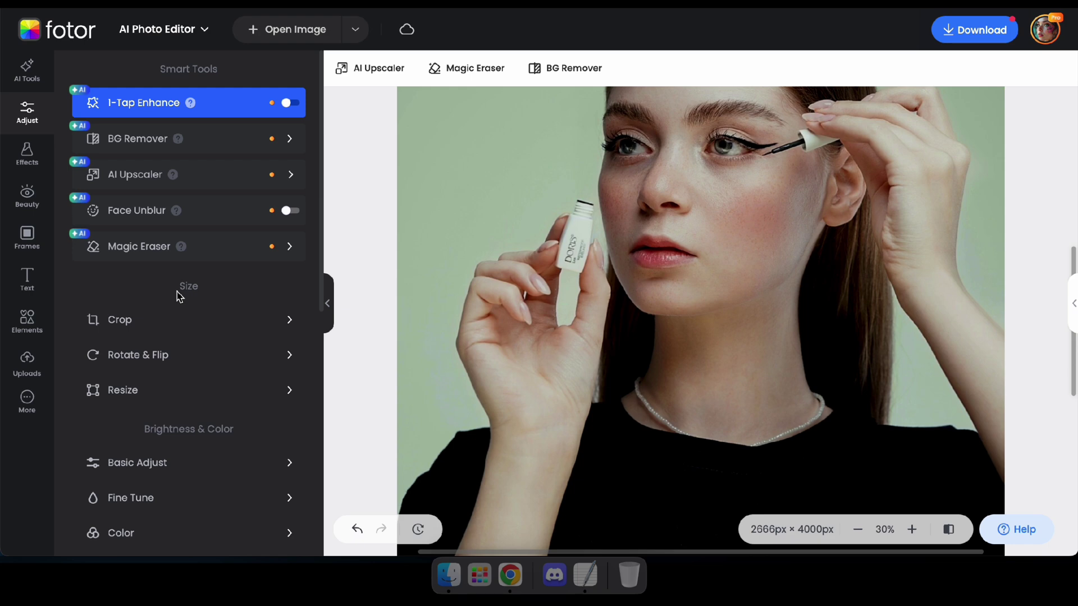
pyautogui.click(27, 76)
pyautogui.scroll(-7, 159, 381)
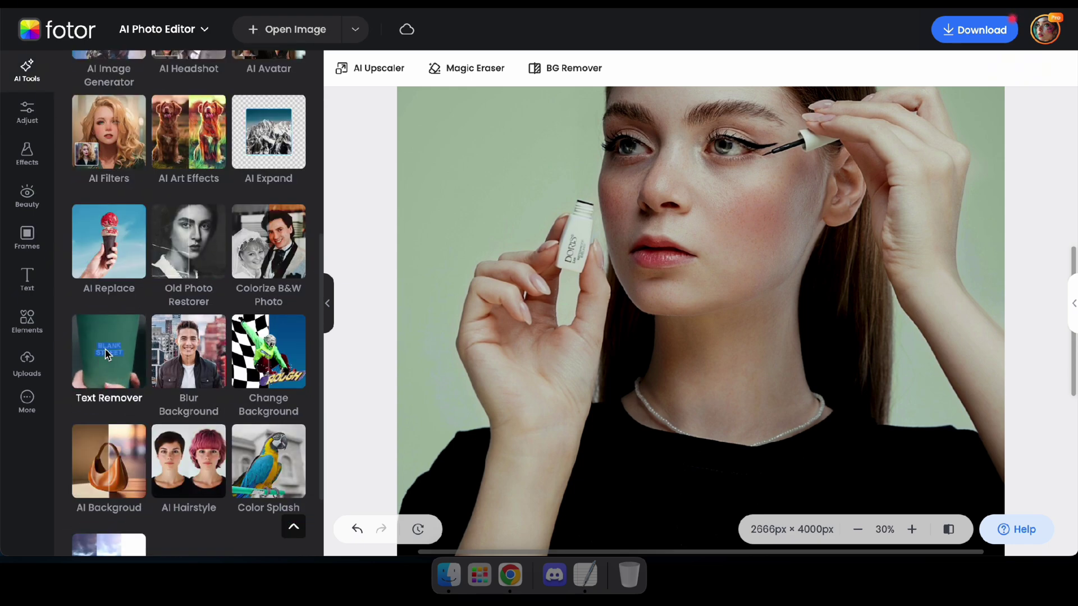
pyautogui.click(108, 354)
pyautogui.click(212, 132)
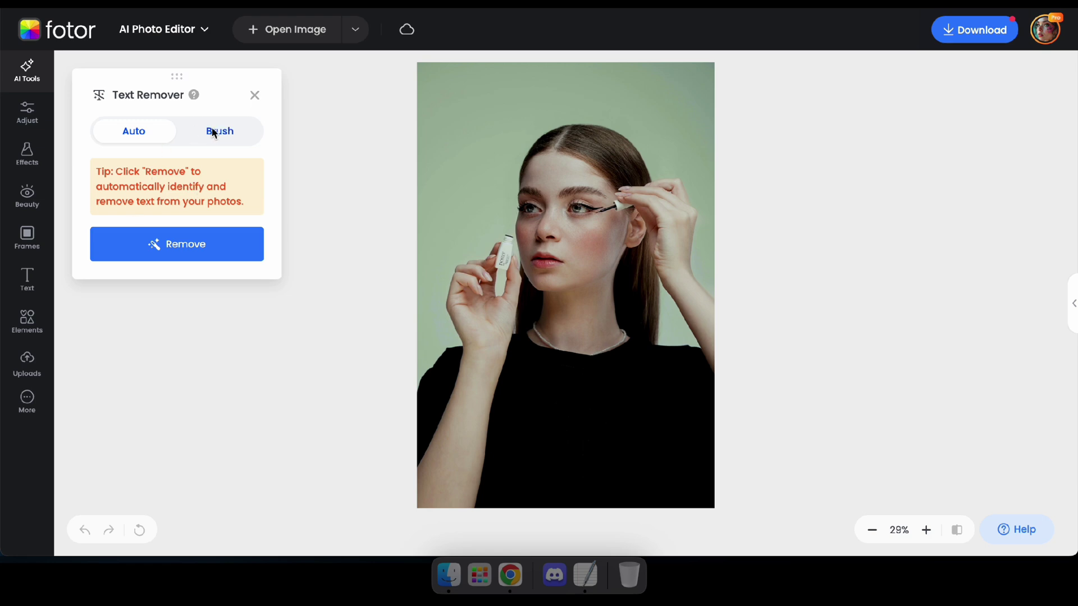
pyautogui.click(926, 530)
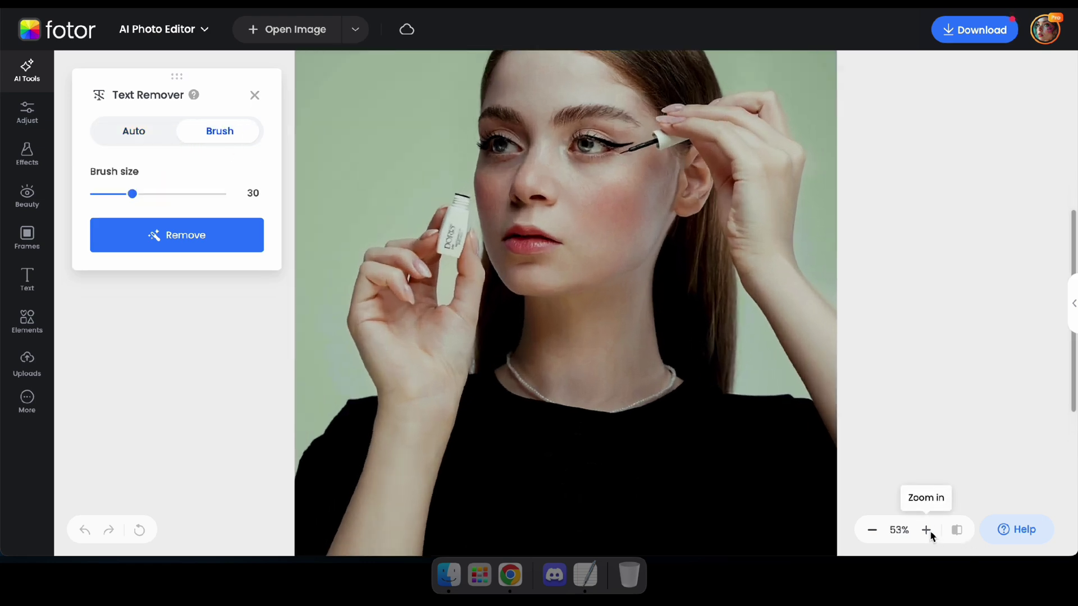
pyautogui.moveTo(104, 195); pyautogui.dragTo(108, 194)
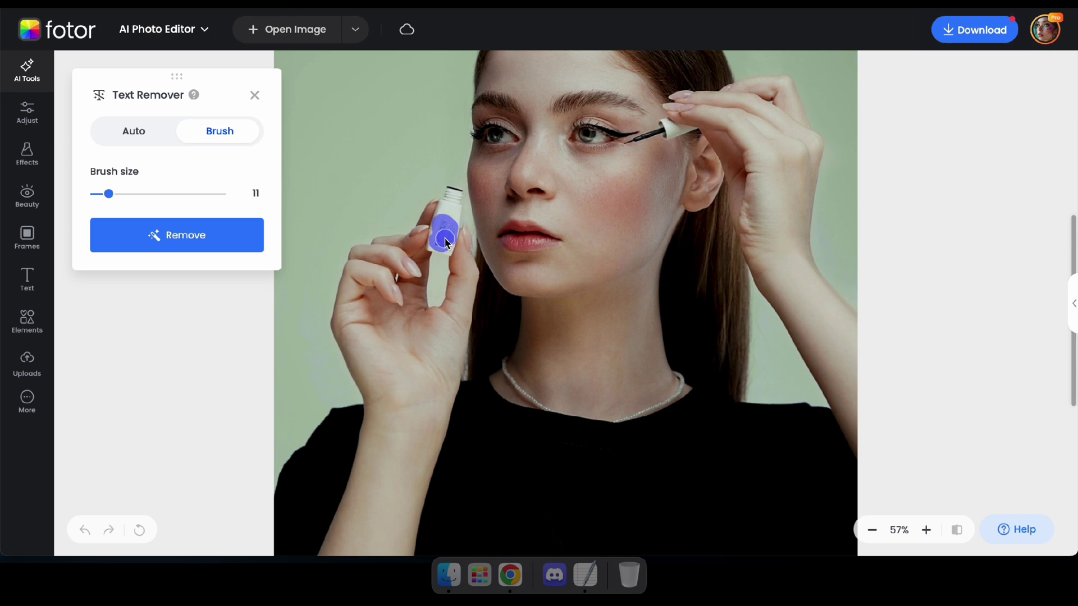
pyautogui.click(203, 239)
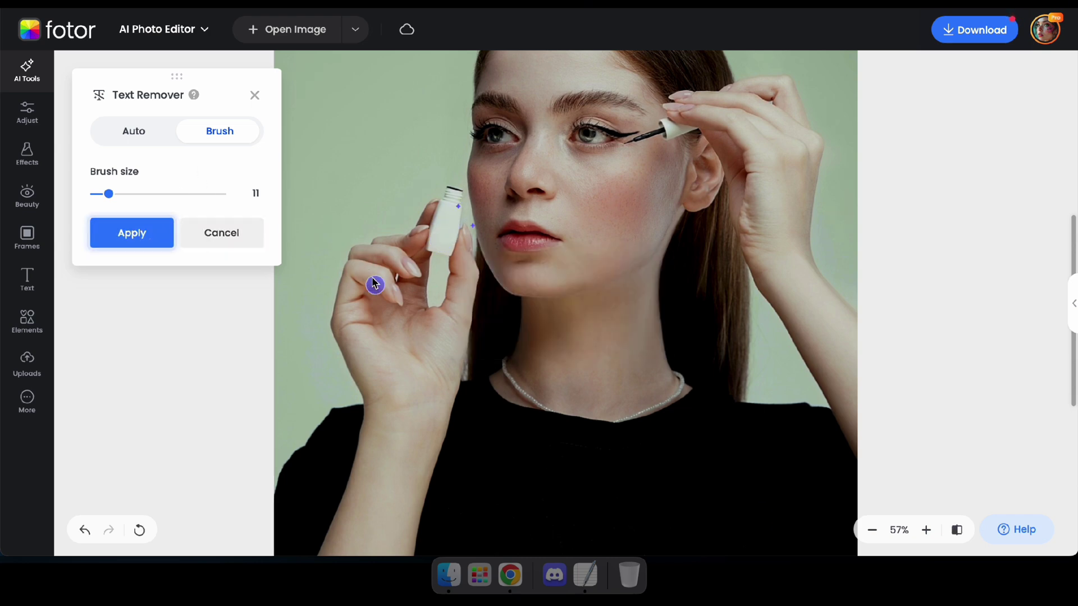
pyautogui.click(153, 240)
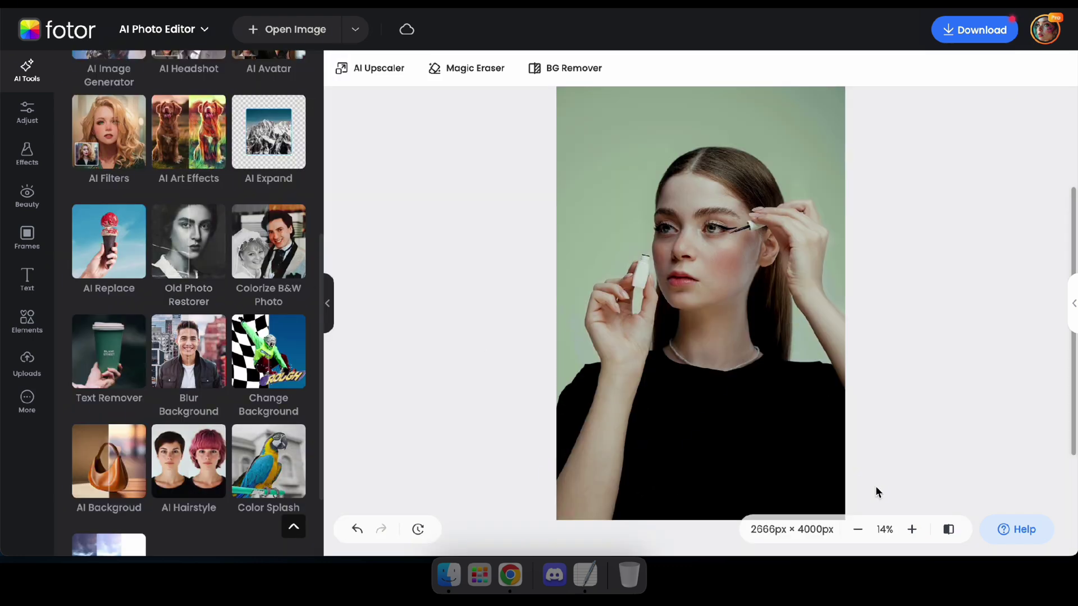
pyautogui.click(860, 529)
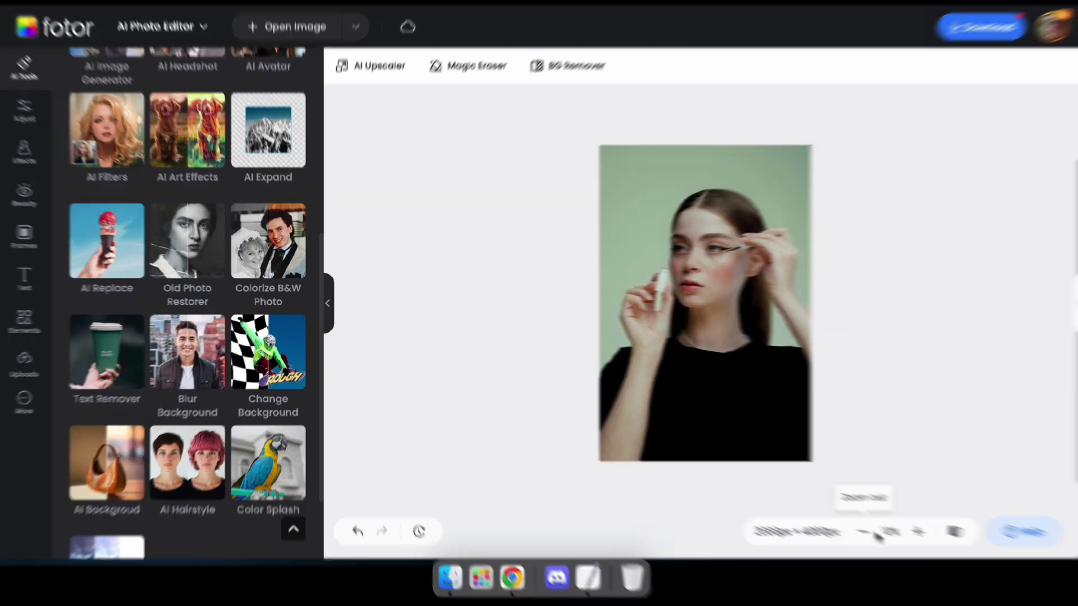